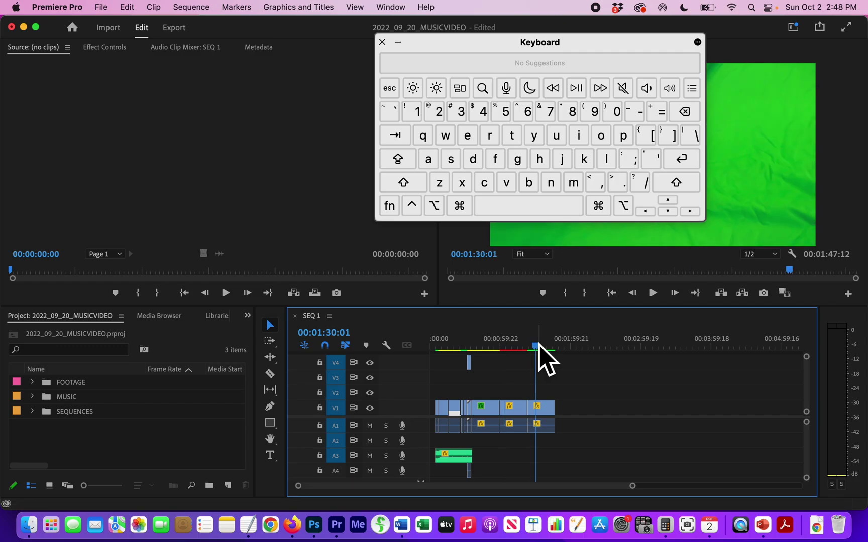
Step the playhead through the timeline's edit points to the end of the last V1 clip
{"action": "key", "text": "Down"}
{"action": "key", "text": "Up"}
{"action": "key", "text": "Down"}
{"action": "key", "text": "Up"}
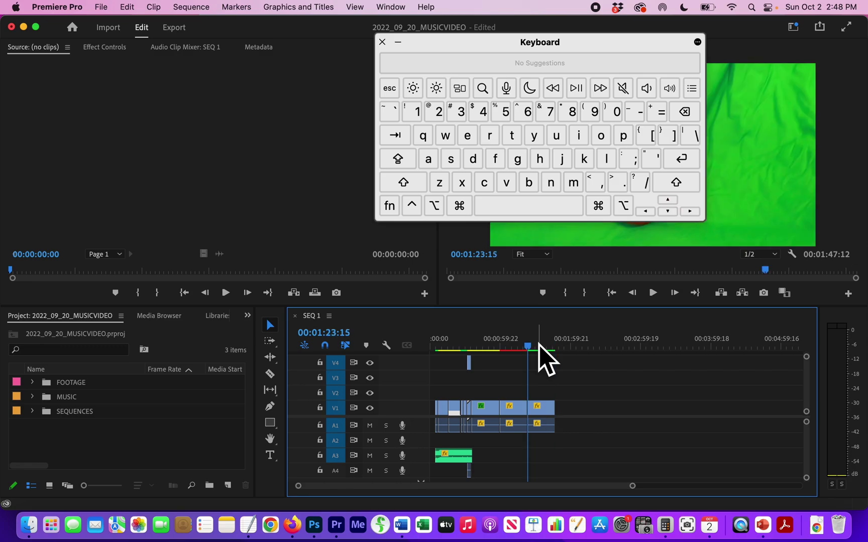
{"action": "key", "text": "Down"}
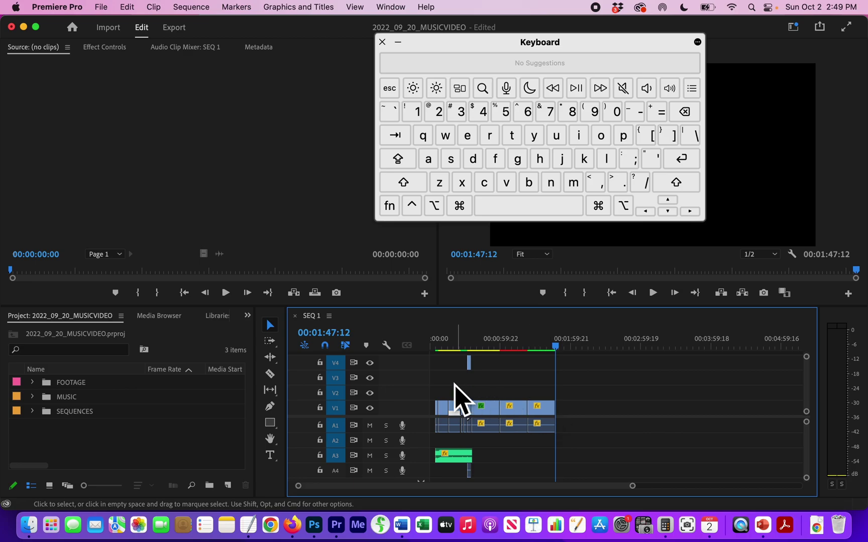
Move the short V4 clip and its A4 audio far past the end of the edit, to about 00:03:58 in the sequence
{"action": "left_click_drag", "start_coordinate": [468, 370], "coordinate": [700, 383]}
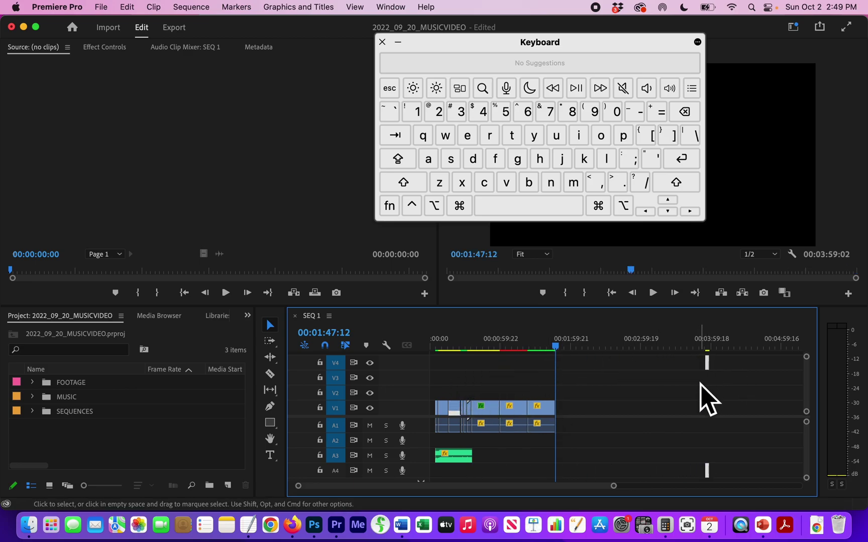
{"action": "left_click", "coordinate": [707, 343]}
{"action": "key", "text": "="}
{"action": "key", "text": "="}
{"action": "key", "text": "="}
{"action": "key", "text": "="}
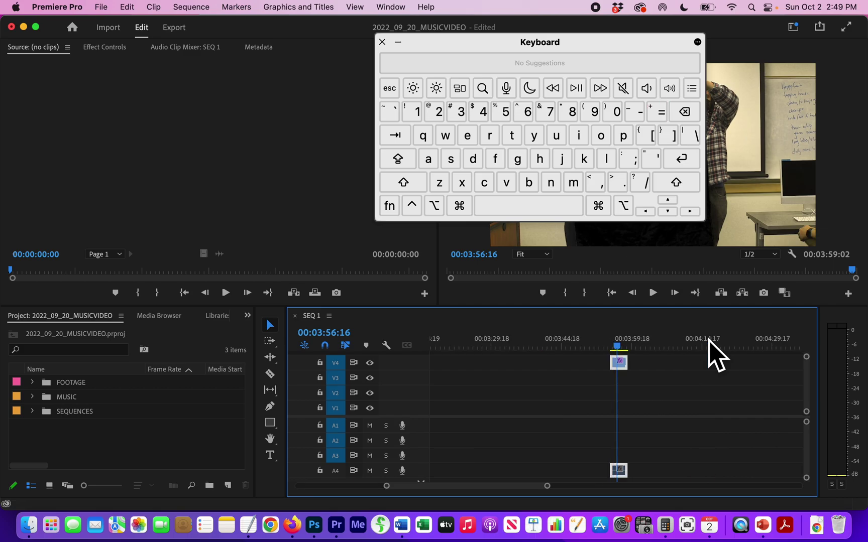
{"action": "left_click_drag", "start_coordinate": [592, 358], "coordinate": [651, 356]}
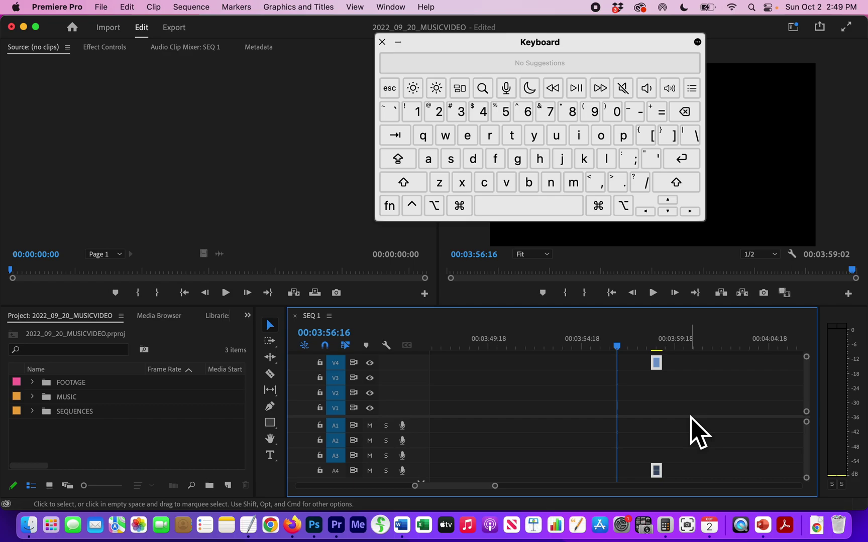
{"action": "key", "text": "minus"}
{"action": "key", "text": "minus"}
{"action": "key", "text": "minus"}
{"action": "key", "text": "minus"}
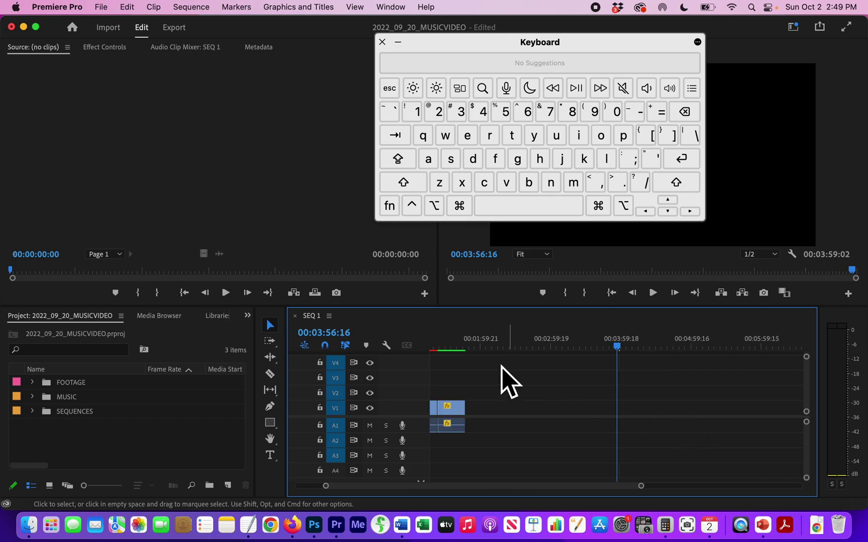
Jump the playhead to the end of the last V1 clip and on to the start of the stray V4 clip
{"action": "left_click", "coordinate": [447, 346]}
{"action": "key", "text": "Down"}
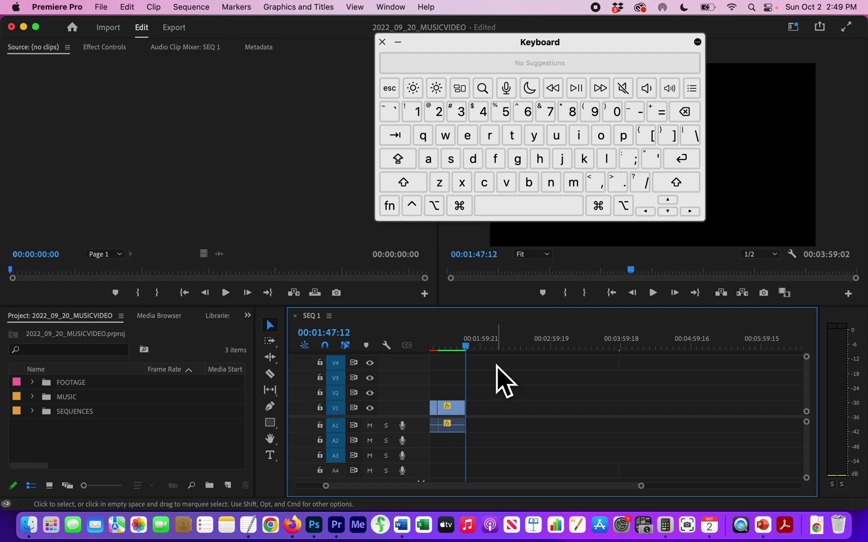
{"action": "key", "text": "Down"}
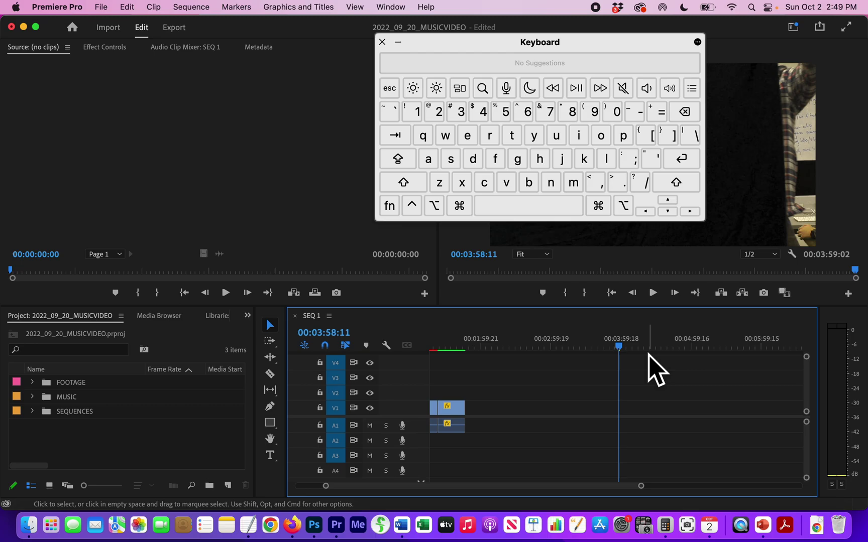
Try deleting the stray V4 clip and its A4 audio, and undo the deletion
{"action": "key", "text": "equal"}
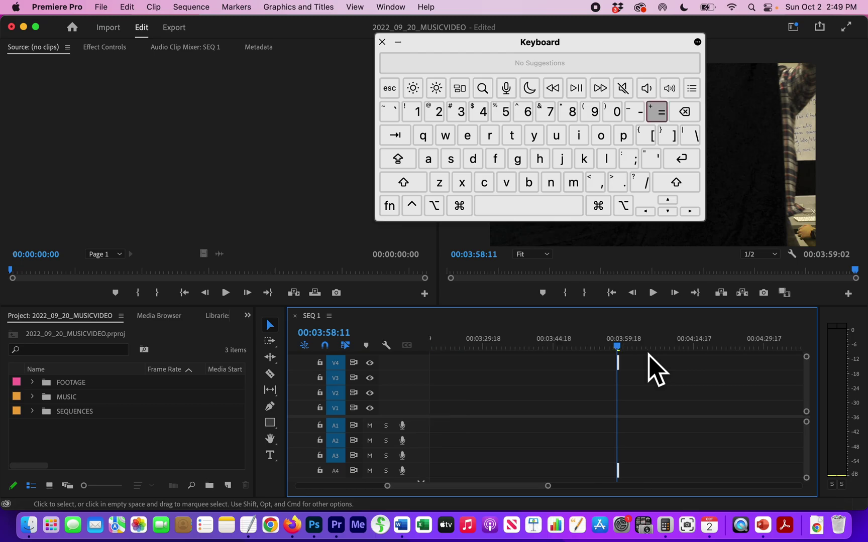
{"action": "key", "text": "equal"}
{"action": "key", "text": "equal"}
{"action": "key", "text": "equal"}
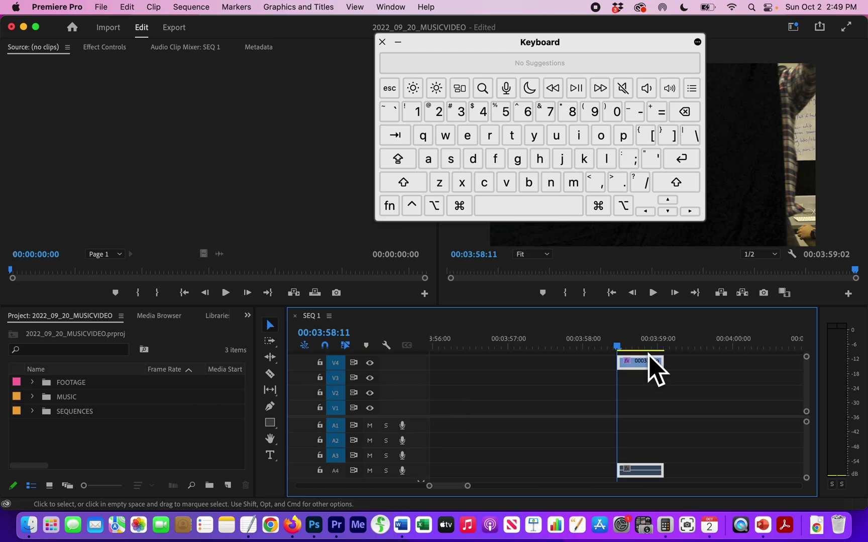
{"action": "left_click_drag", "start_coordinate": [709, 355], "coordinate": [518, 417]}
{"action": "key", "text": "BackSpace"}
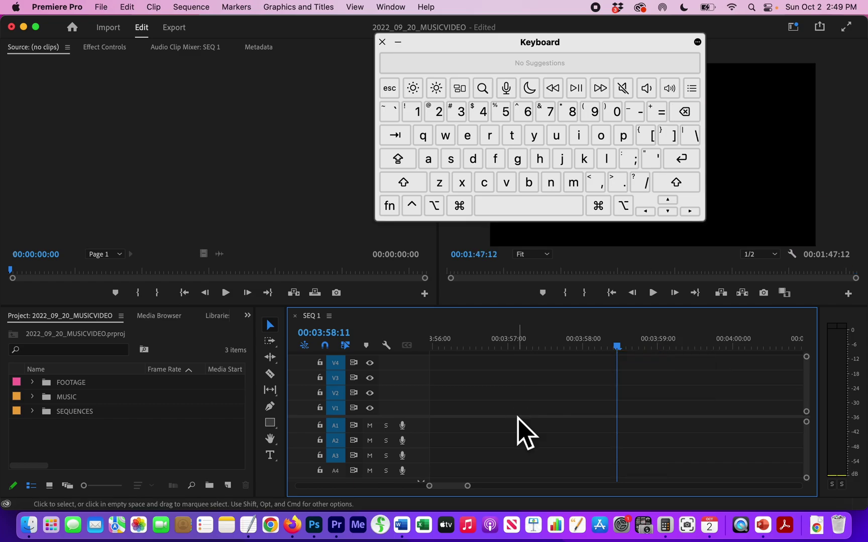
{"action": "key", "text": "super+z"}
Mark an Out point at the end of the last V1 clip, at 00:01:47:12
{"action": "key", "text": "minus"}
{"action": "key", "text": "minus"}
{"action": "key", "text": "minus"}
{"action": "key", "text": "minus"}
{"action": "key", "text": "minus"}
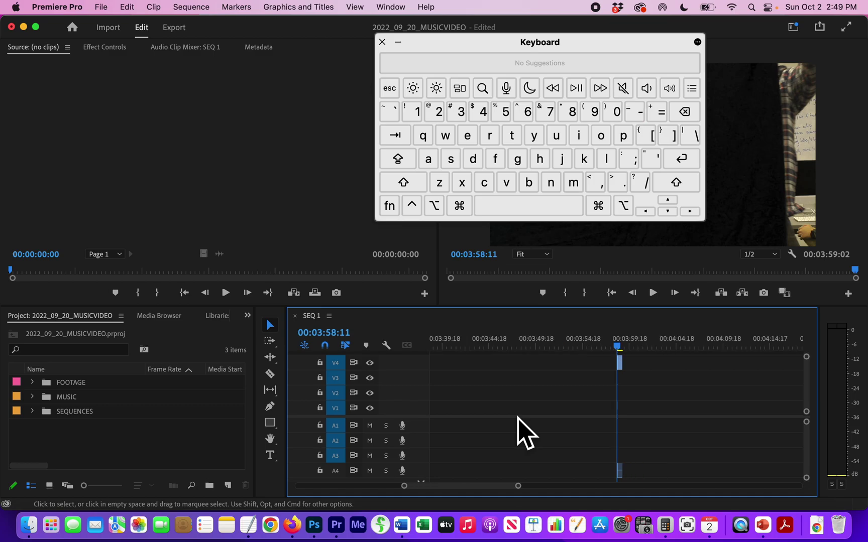
{"action": "key", "text": "minus"}
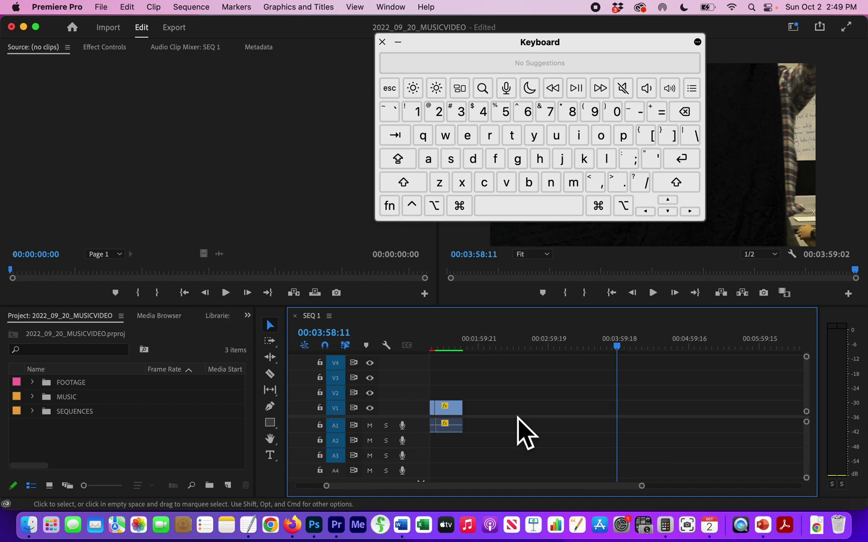
{"action": "left_click", "coordinate": [447, 338]}
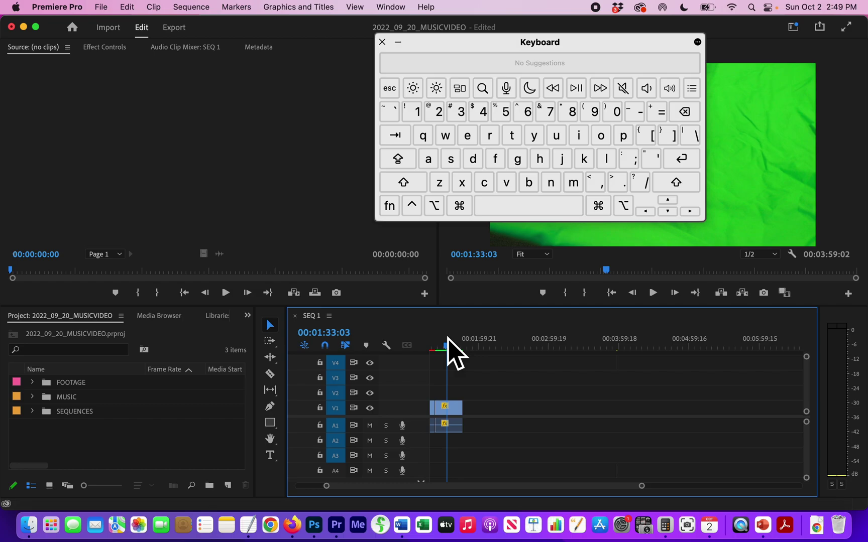
{"action": "key", "text": "Down"}
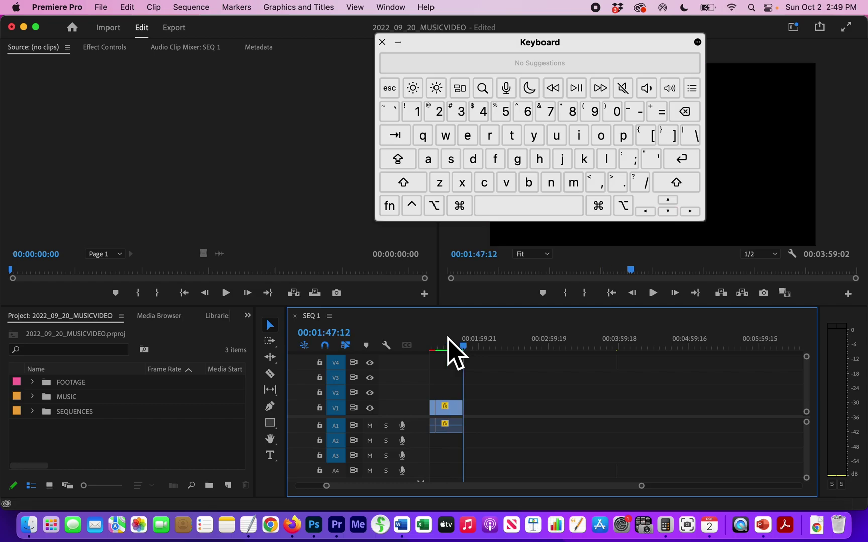
{"action": "key", "text": "o"}
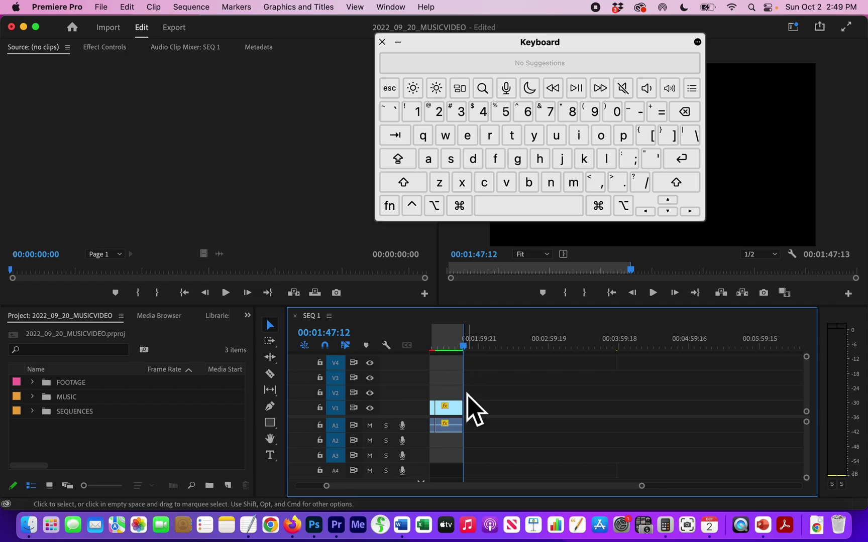
{"action": "scroll", "coordinate": [471, 406], "scroll_direction": "up", "scroll_amount": 3}
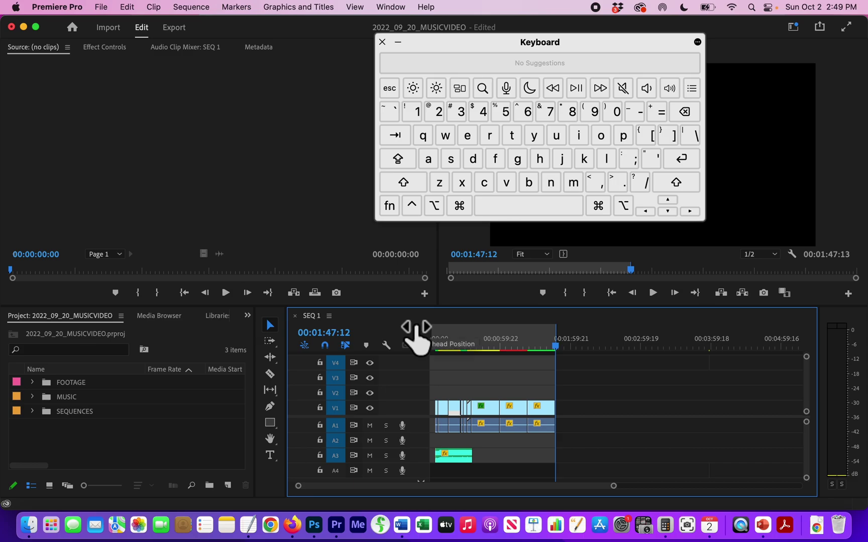
Open the media export settings for the sequence and minimize the on-screen keyboard window covering them
{"action": "left_click", "coordinate": [101, 7]}
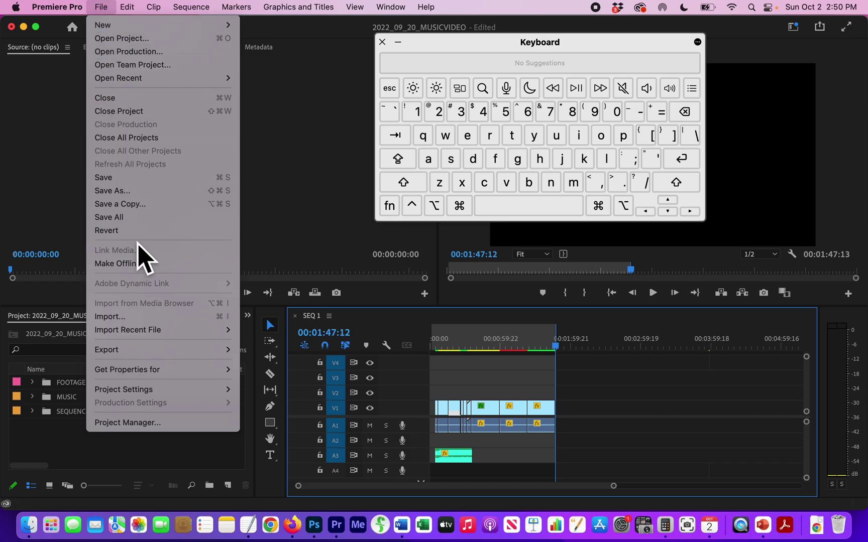
{"action": "mouse_move", "coordinate": [130, 354]}
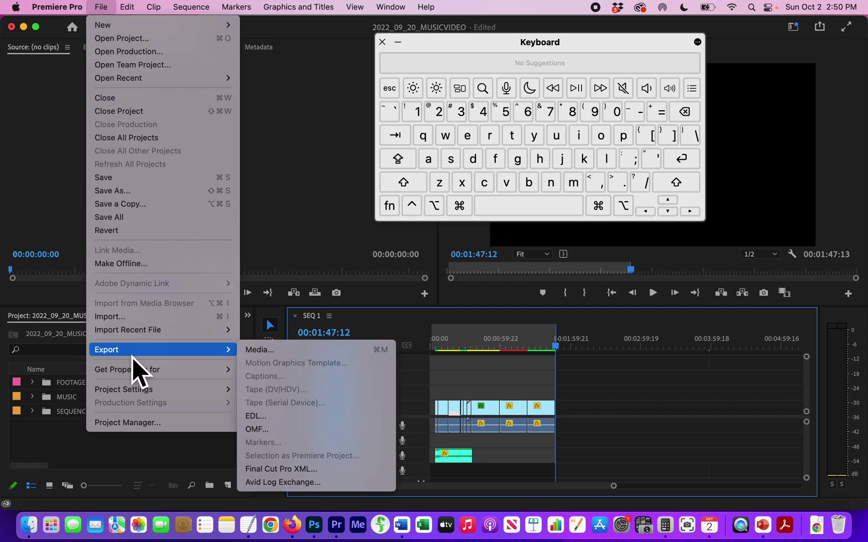
{"action": "left_click", "coordinate": [270, 351]}
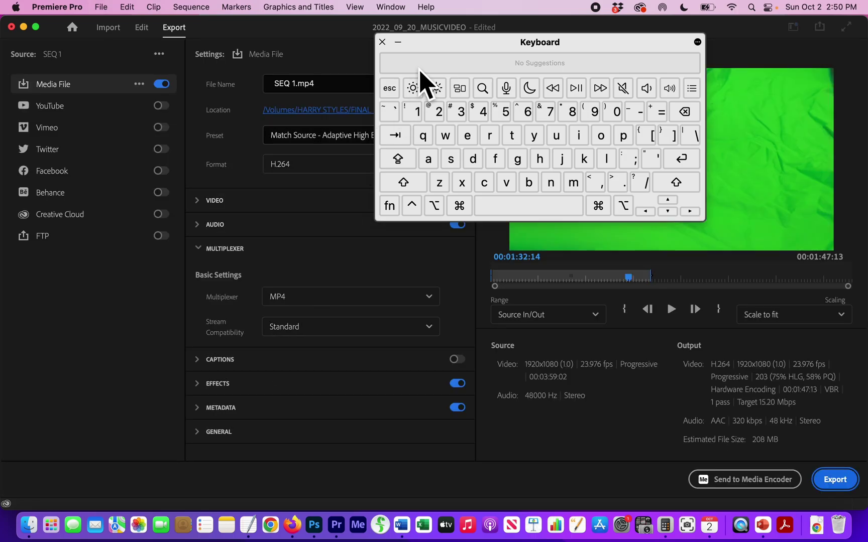
{"action": "left_click_drag", "start_coordinate": [447, 43], "coordinate": [580, 43]}
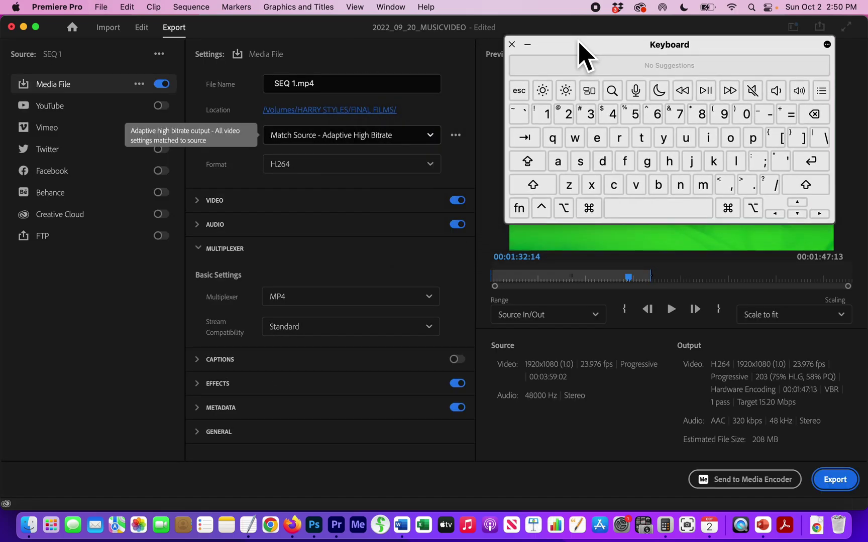
{"action": "left_click", "coordinate": [527, 45]}
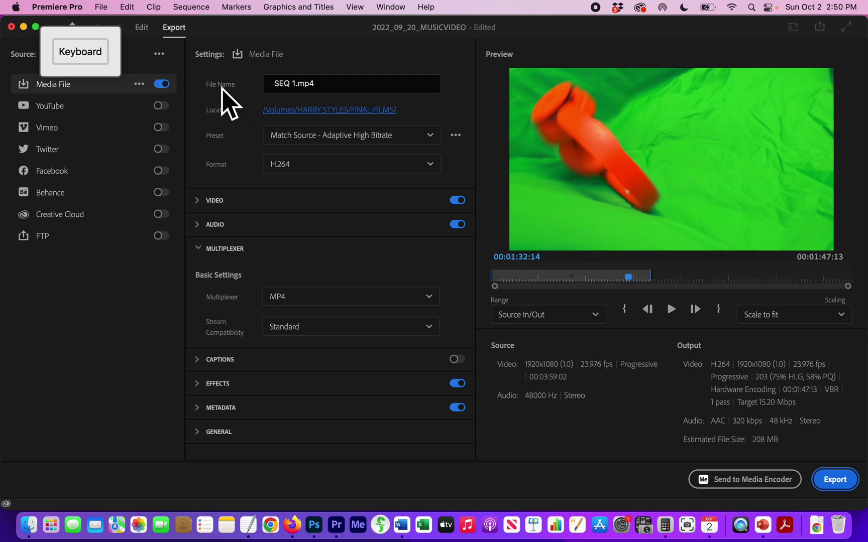
Name the export file 2022_10_04_MUSICVIDEO, keeping the .mp4 extension
{"action": "left_click", "coordinate": [301, 84]}
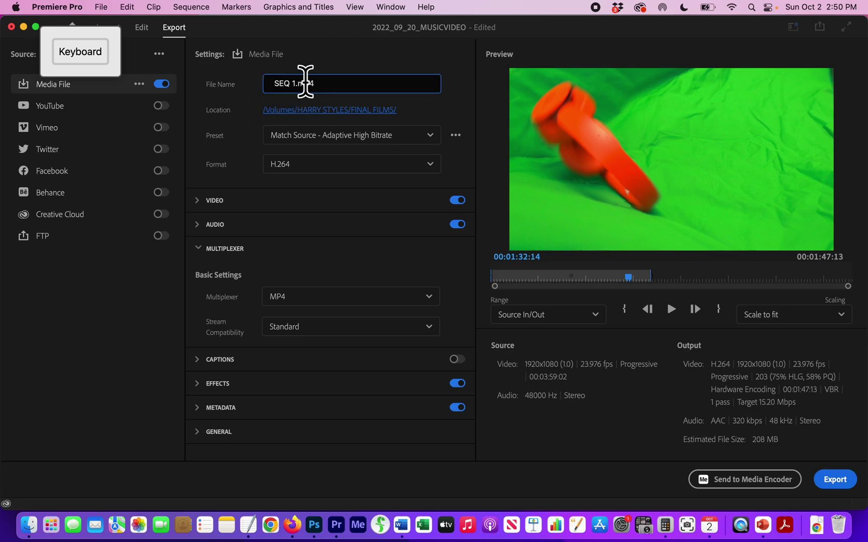
{"action": "left_click_drag", "start_coordinate": [296, 82], "coordinate": [243, 80]}
{"action": "type", "text": "202"}
{"action": "type", "text": "2_10_04_MUSICVIDEO"}
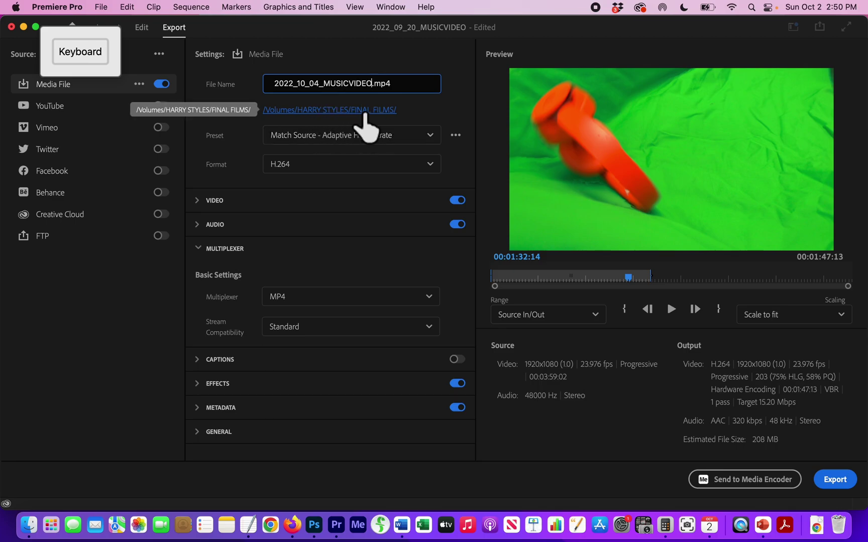
Switch to Finder, examine the FINAL FILMS folder on the HARRY STYLES drive, and return to Premiere Pro's export settings
{"action": "key", "text": "super+Tab"}
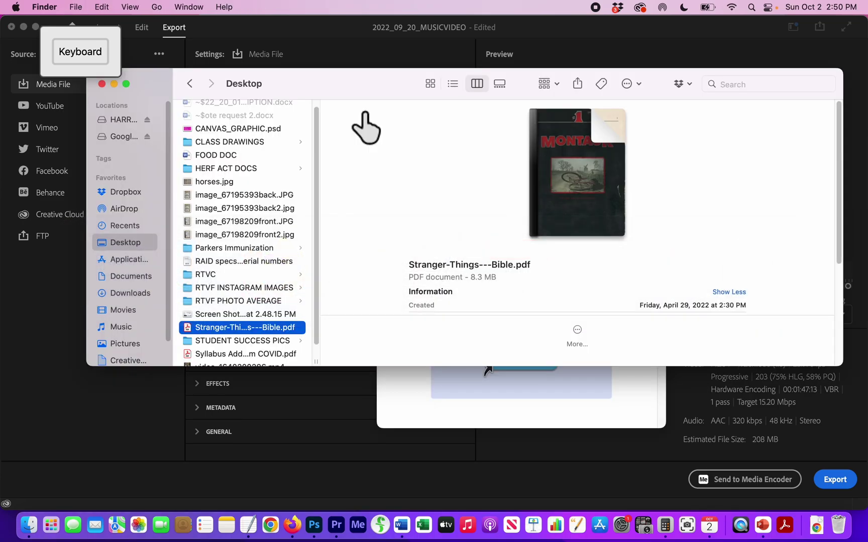
{"action": "left_click", "coordinate": [125, 121]}
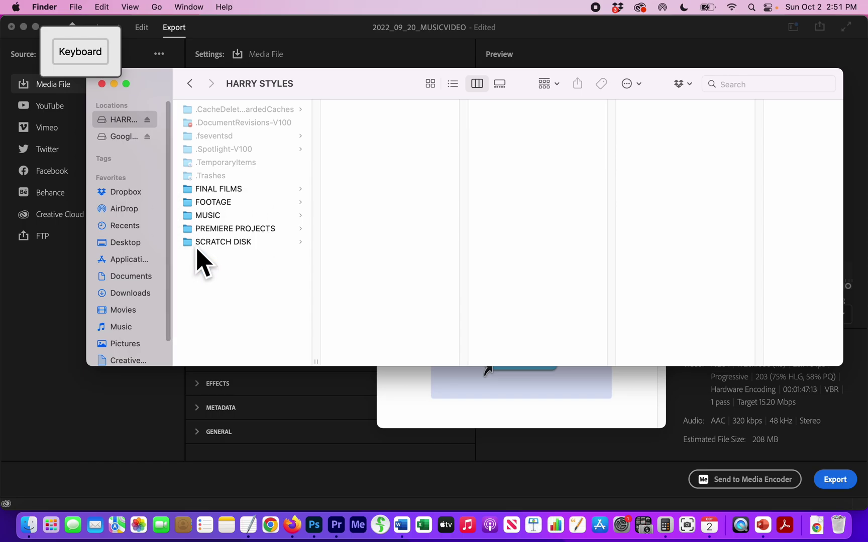
{"action": "left_click", "coordinate": [233, 189]}
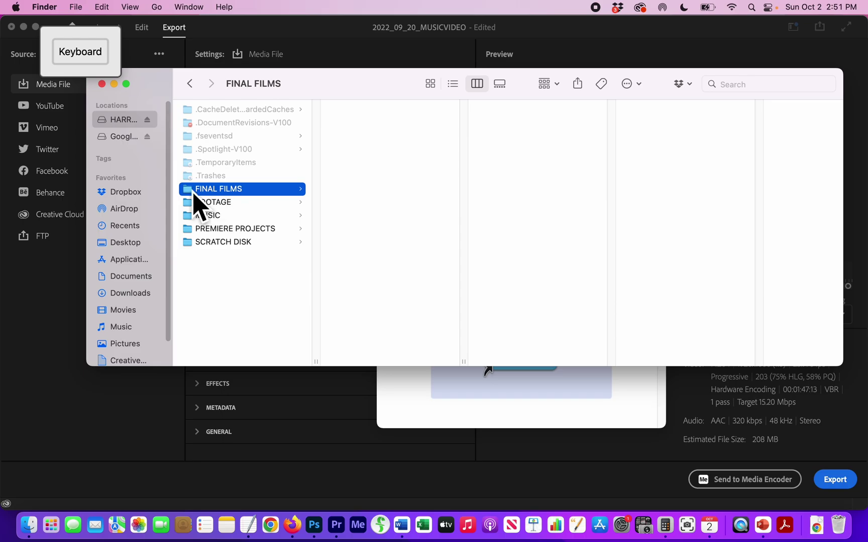
{"action": "key", "text": "Return"}
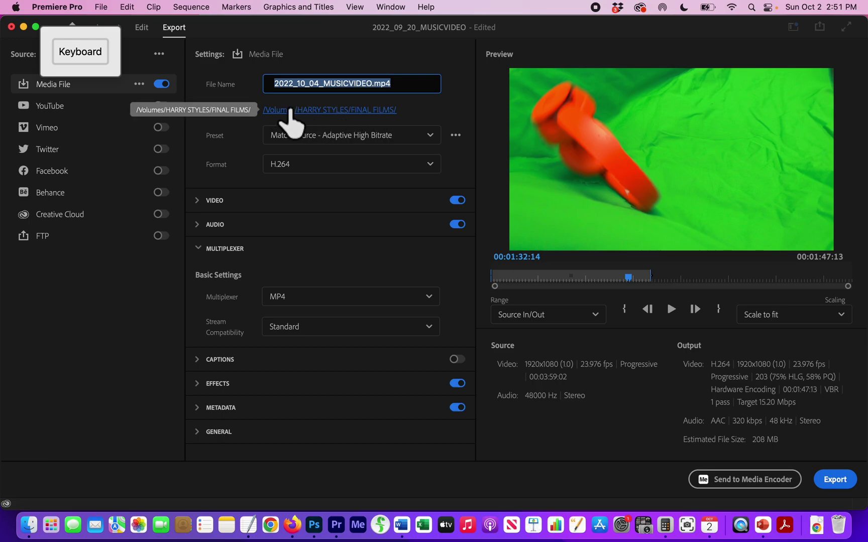
{"action": "key", "text": "Return"}
Set the export location to the FINAL FILMS folder on the HARRY STYLES drive and save that choice
{"action": "left_click", "coordinate": [313, 110]}
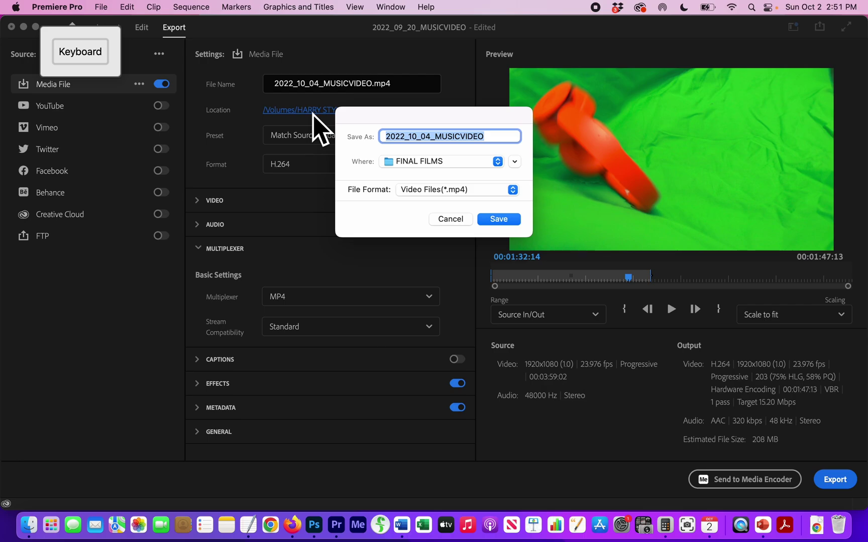
{"action": "left_click_drag", "start_coordinate": [417, 116], "coordinate": [298, 84]}
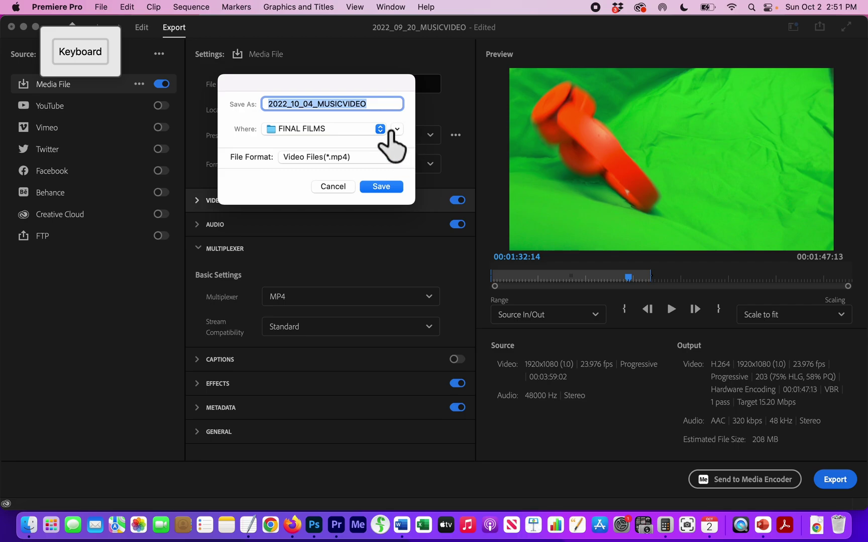
{"action": "left_click", "coordinate": [397, 130]}
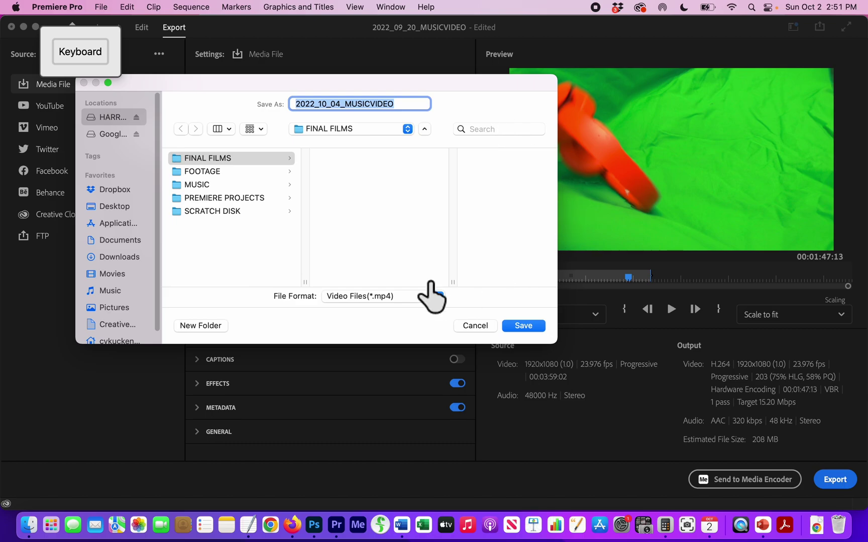
{"action": "left_click", "coordinate": [425, 130]}
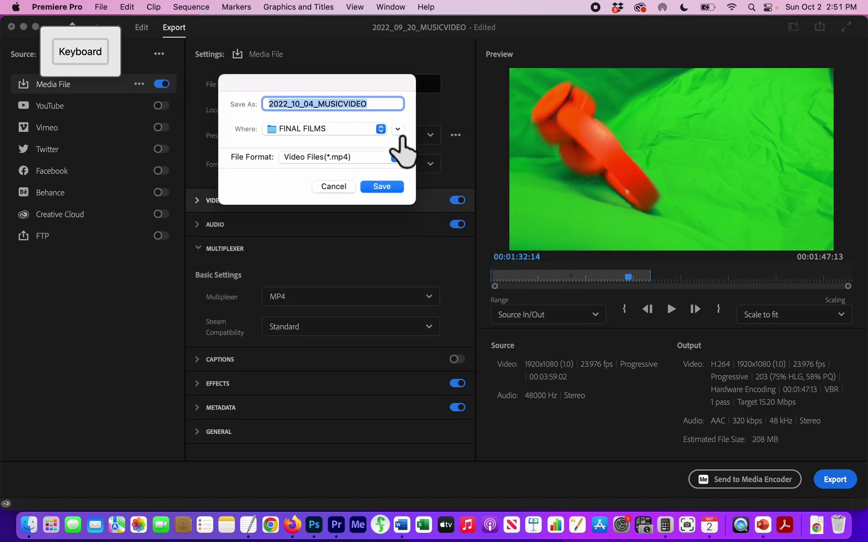
{"action": "left_click", "coordinate": [398, 130]}
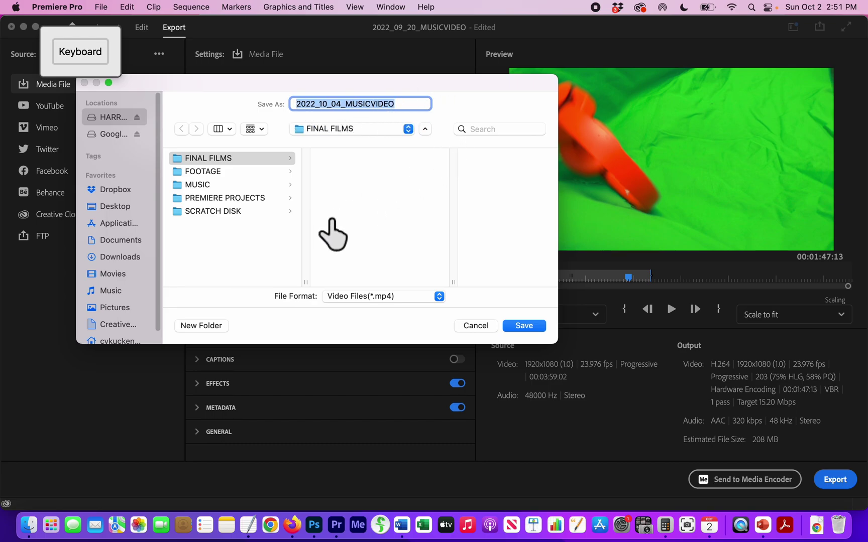
{"action": "left_click", "coordinate": [201, 172]}
{"action": "left_click", "coordinate": [201, 158]}
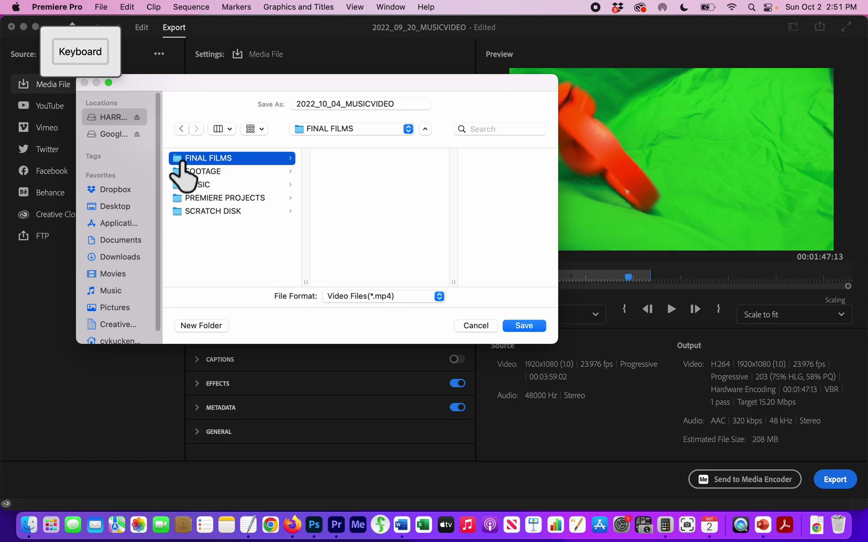
{"action": "left_click", "coordinate": [527, 326]}
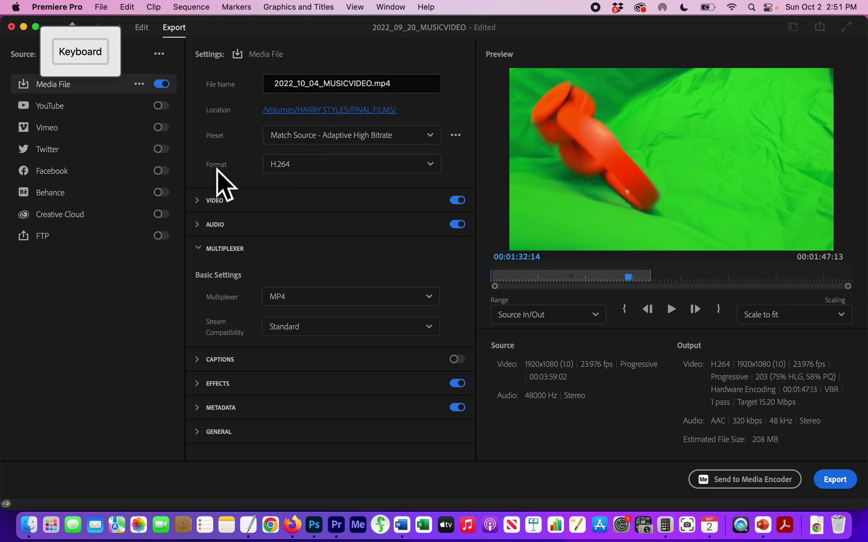
Set the export format to H.264 and review the presets, keeping Match Source - Adaptive High Bitrate
{"action": "left_click", "coordinate": [294, 171]}
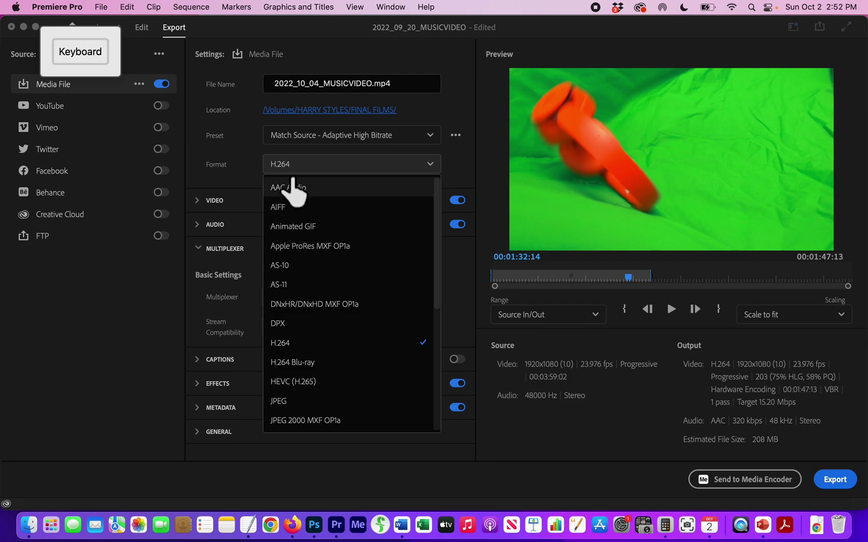
{"action": "scroll", "coordinate": [338, 249], "scroll_direction": "down", "scroll_amount": 3}
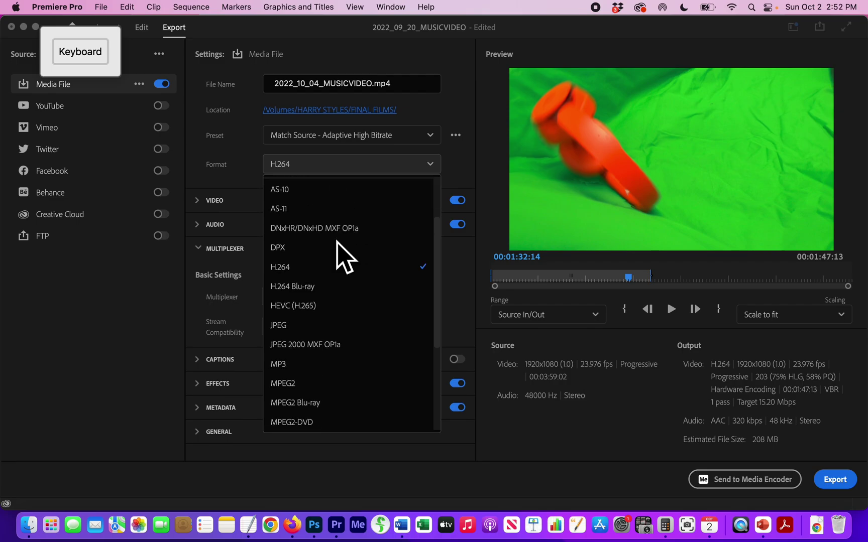
{"action": "left_click", "coordinate": [280, 269]}
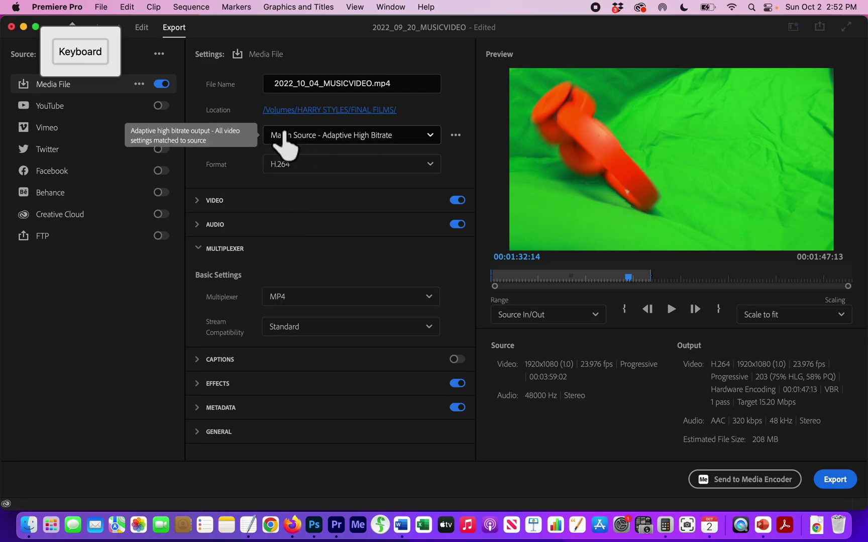
{"action": "left_click", "coordinate": [430, 135]}
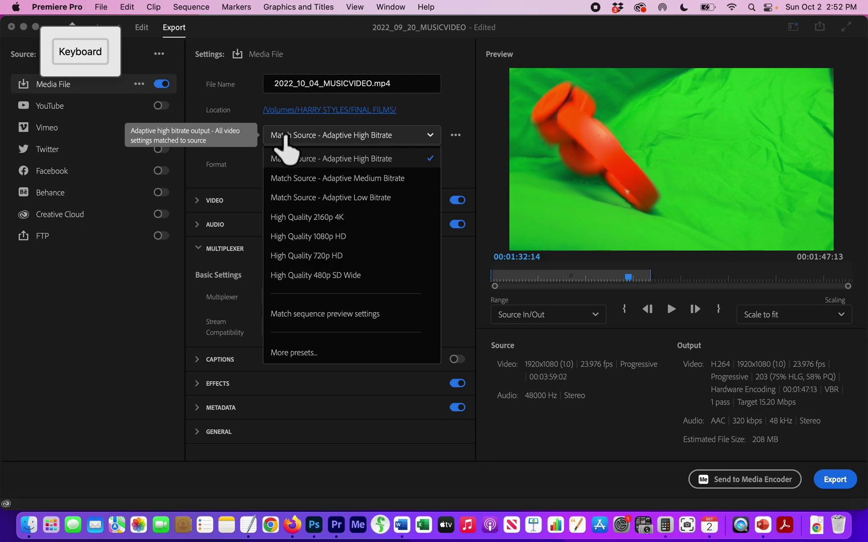
{"action": "left_click", "coordinate": [432, 104]}
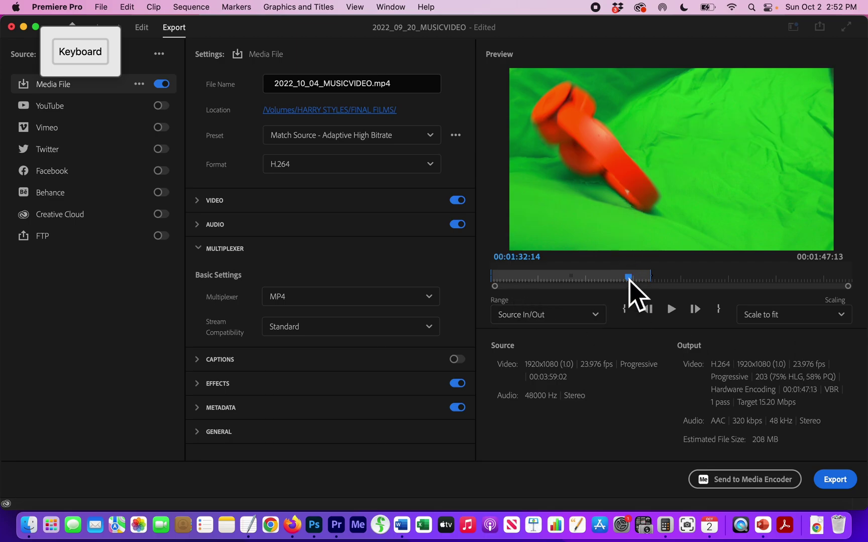
Scrub the export preview to 00:01:46:04 near the Out point and export the media file
{"action": "mouse_move", "coordinate": [628, 277]}
{"action": "left_mouse_down"}
{"action": "mouse_move", "coordinate": [645, 277]}
{"action": "mouse_move", "coordinate": [555, 272]}
{"action": "mouse_move", "coordinate": [496, 281]}
{"action": "mouse_move", "coordinate": [641, 279]}
{"action": "left_mouse_up"}
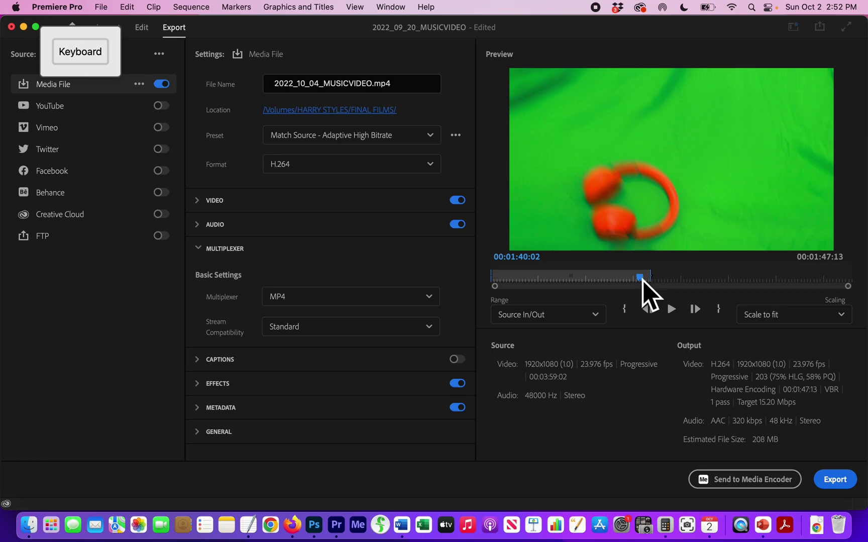
{"action": "left_click_drag", "start_coordinate": [640, 278], "coordinate": [648, 277]}
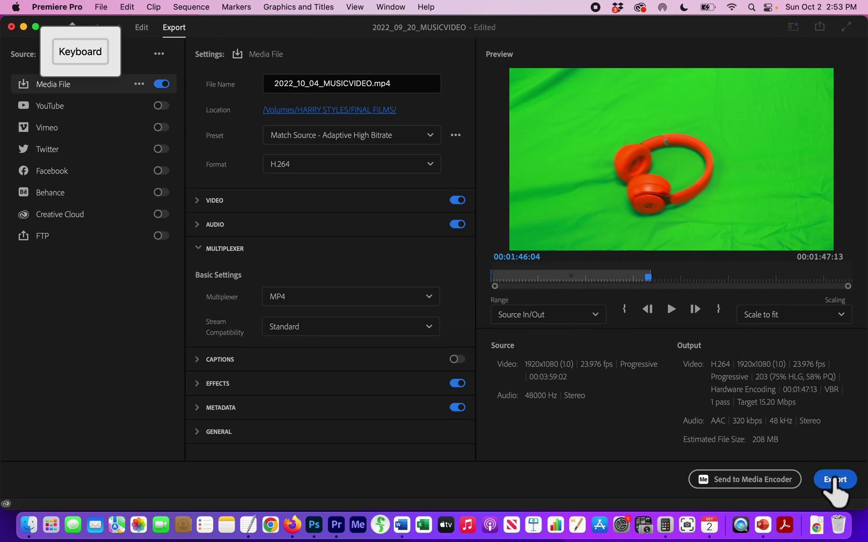
{"action": "left_click", "coordinate": [834, 480]}
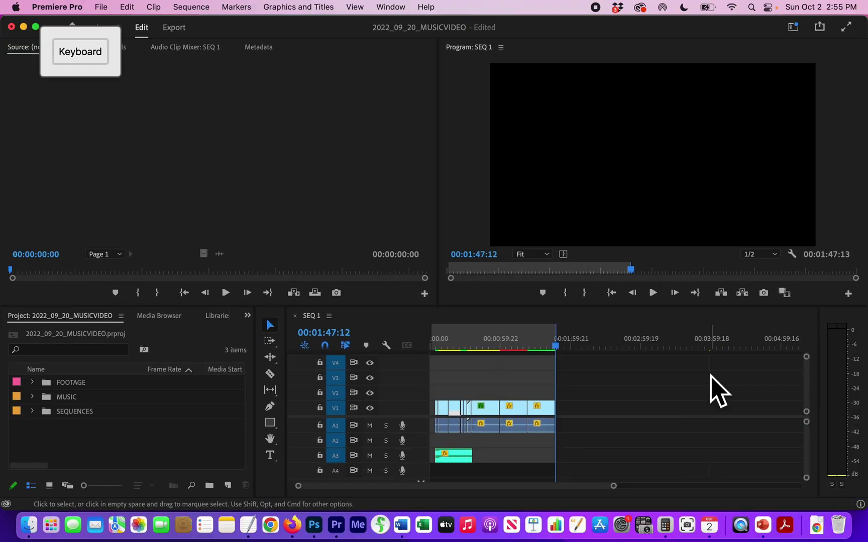
Switch to Finder and check the details of the exported 2022_10_04_MUSICVIDEO.mp4 in the FINAL FILMS folder
{"action": "key", "text": "super+Tab"}
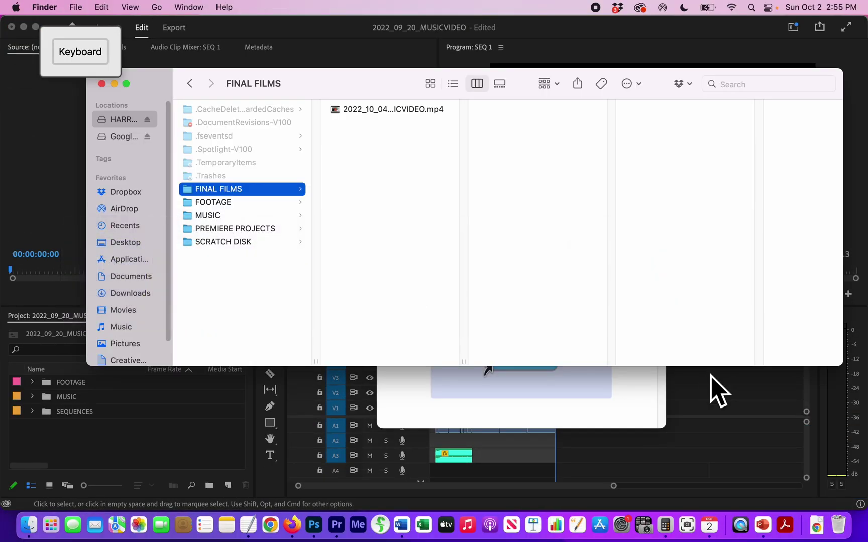
{"action": "left_click", "coordinate": [371, 112]}
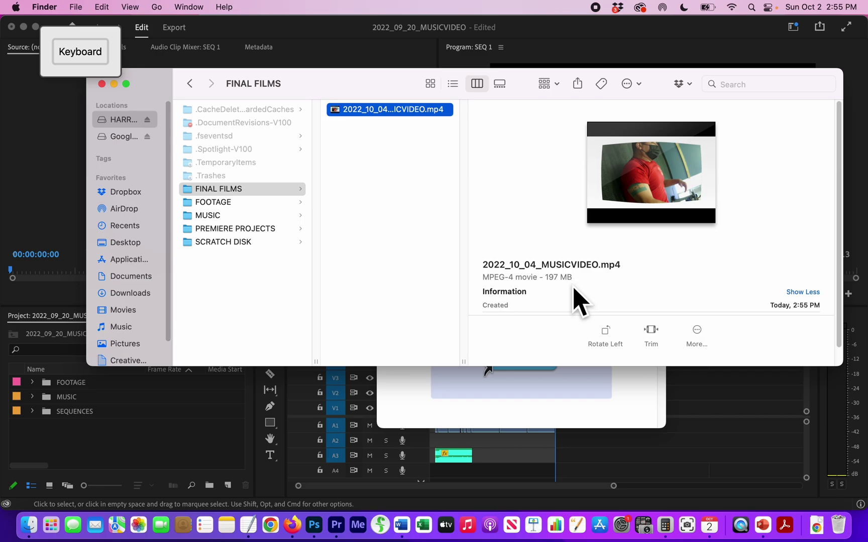
Switch to Firefox and load vimeo.com in the new tab
{"action": "key", "text": "super+Tab"}
{"action": "key", "text": "super+Tab"}
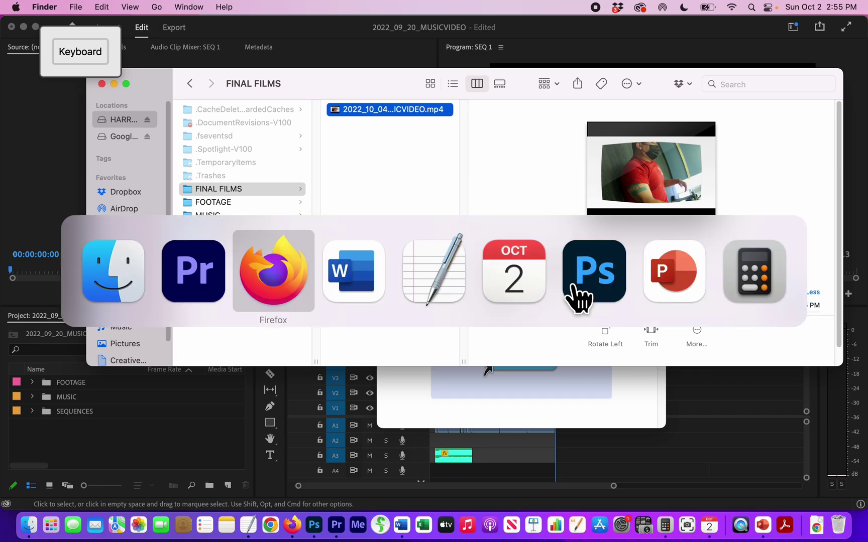
{"action": "left_click", "coordinate": [327, 53]}
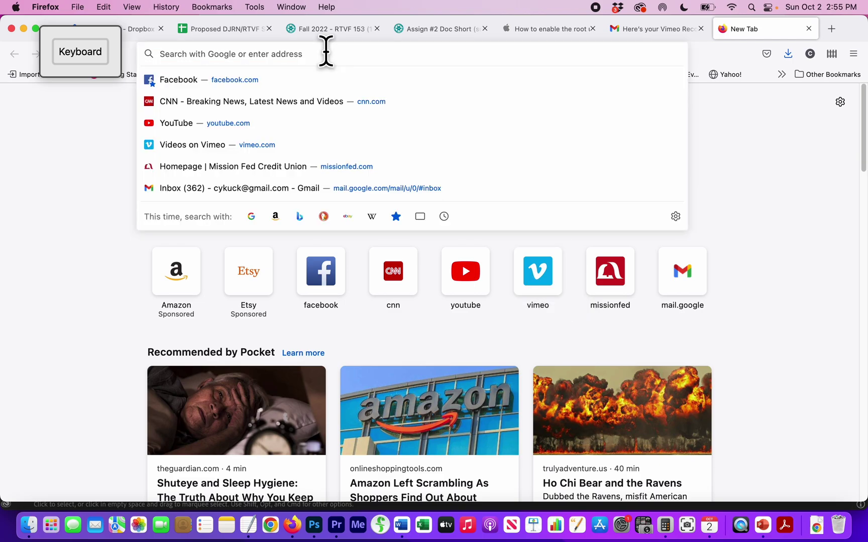
{"action": "type", "text": "vimeo.com"}
{"action": "key", "text": "Return"}
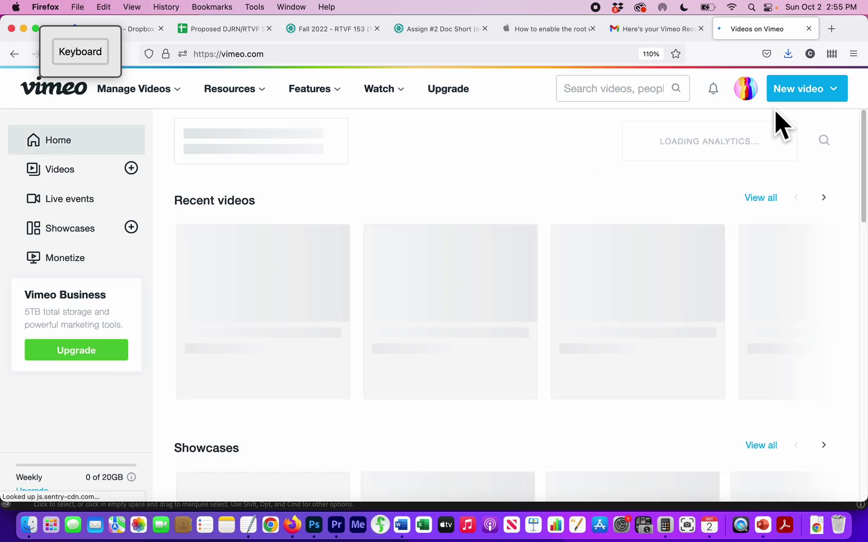
Upload 2022_10_04_MUSICVIDEO.mp4 from the FINAL FILMS folder on the HARRY STYLES drive as a new Vimeo video
{"action": "mouse_move", "coordinate": [740, 121]}
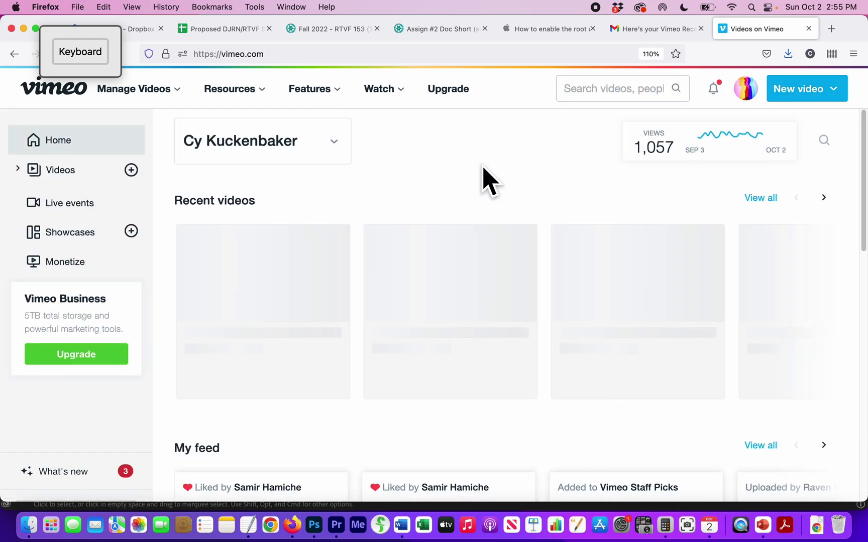
{"action": "mouse_move", "coordinate": [793, 94]}
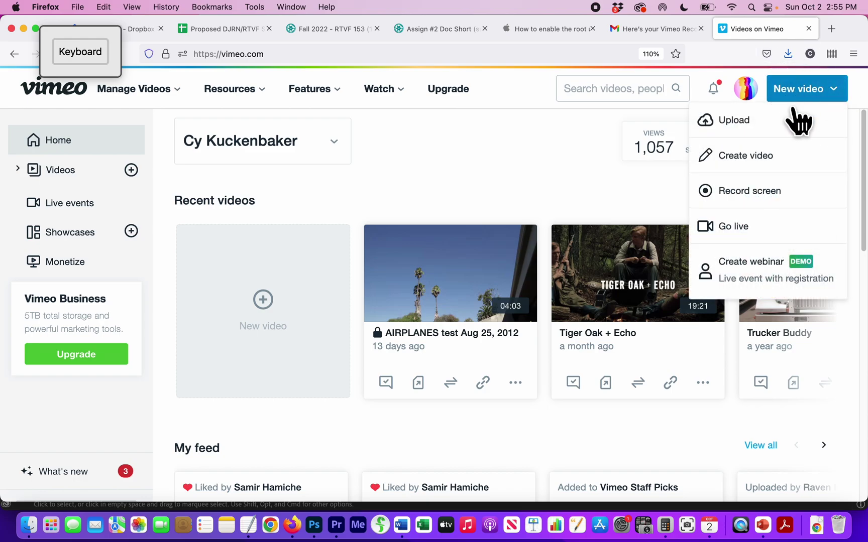
{"action": "left_click", "coordinate": [738, 132]}
{"action": "left_click", "coordinate": [449, 394]}
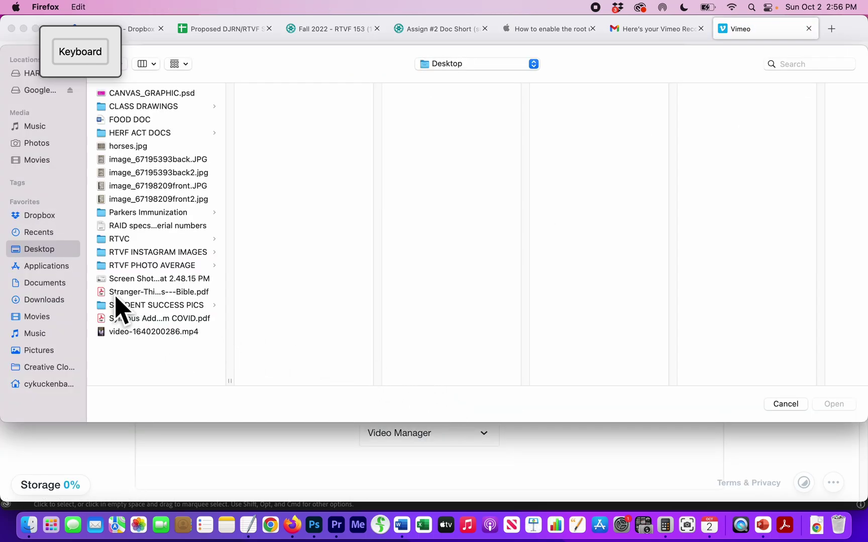
{"action": "left_click", "coordinate": [27, 74]}
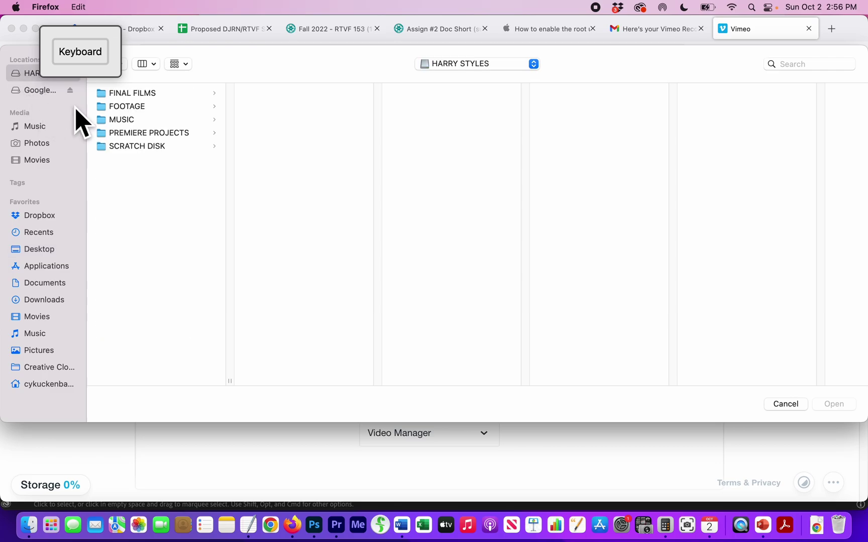
{"action": "left_click", "coordinate": [126, 94]}
{"action": "left_click", "coordinate": [283, 96]}
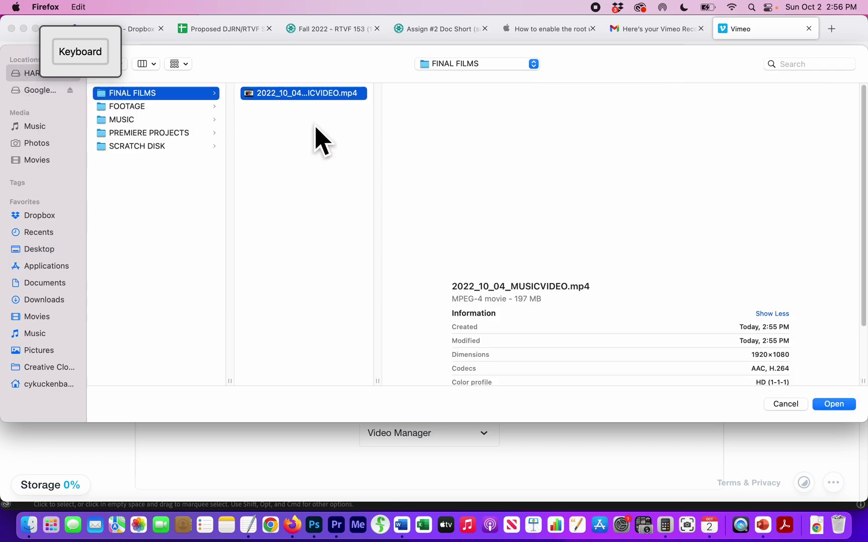
{"action": "key", "text": "Return"}
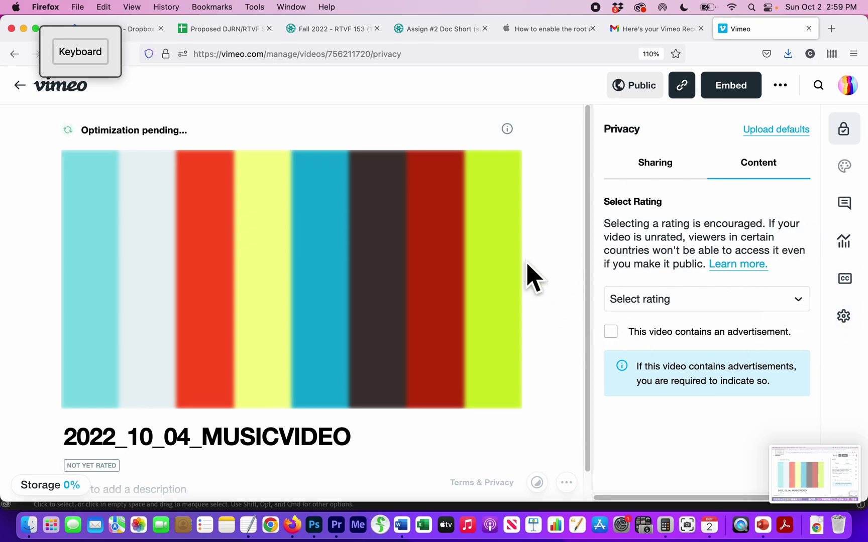
Open the uploaded video's advanced settings and replace its title with "Edit 1" followed by the creator's full name
{"action": "left_click", "coordinate": [844, 319]}
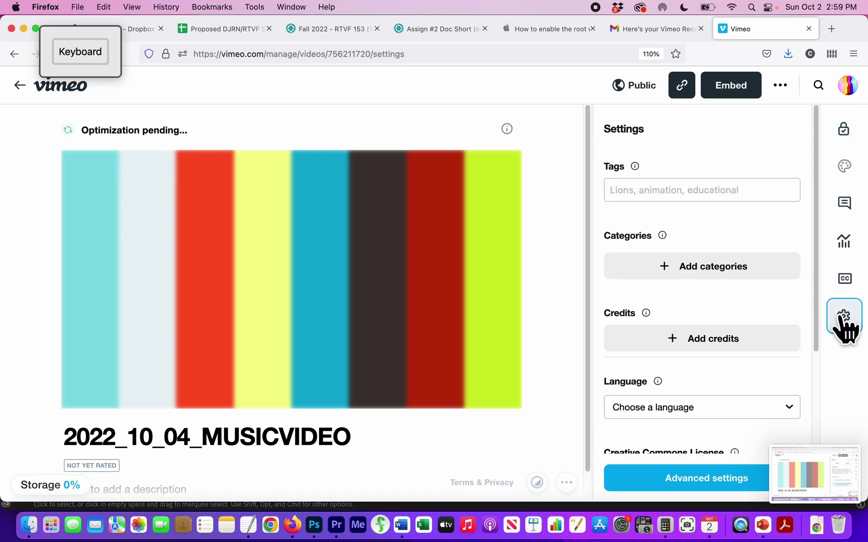
{"action": "left_click", "coordinate": [709, 481]}
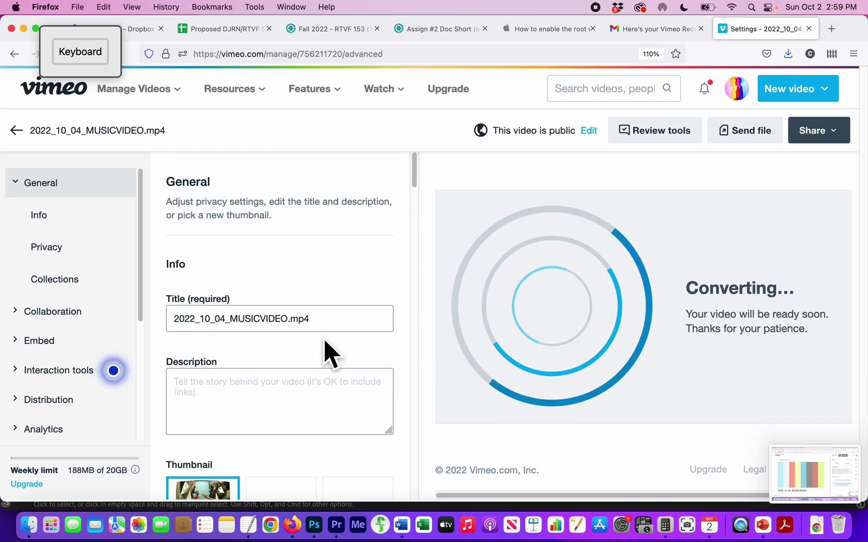
{"action": "left_click", "coordinate": [288, 319]}
{"action": "key", "text": "super+a"}
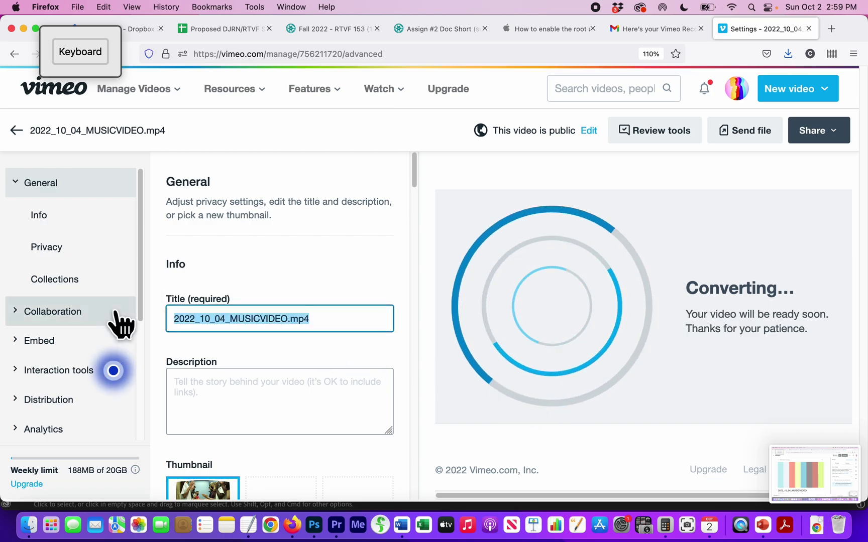
{"action": "type", "text": "Edit 1 Cy "}
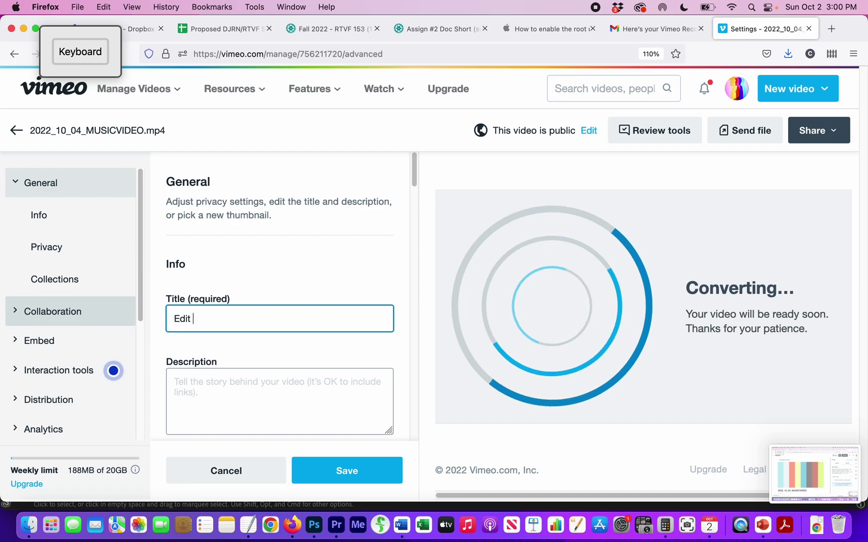
{"action": "type", "text": "Kuckenbaker"}
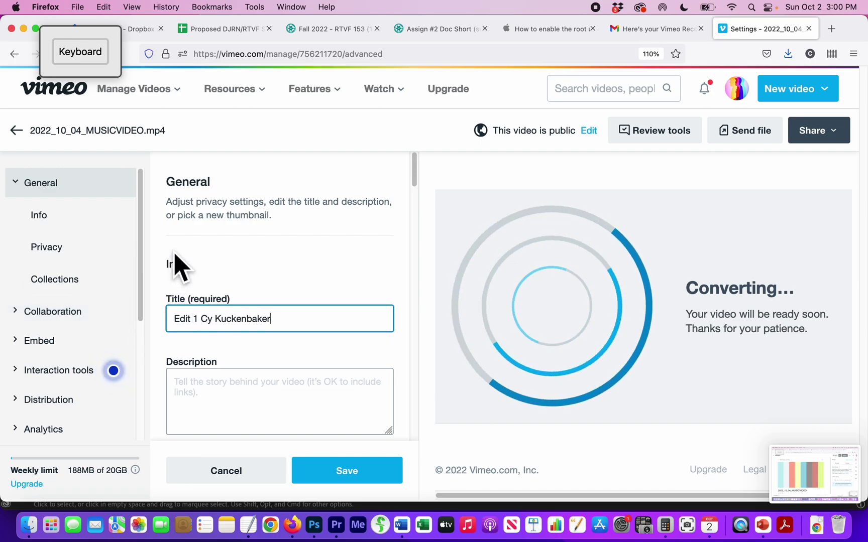
Add the video to the RTVF 153 FALL 2022 group and save the video's settings
{"action": "scroll", "coordinate": [179, 265], "scroll_direction": "down", "scroll_amount": 4}
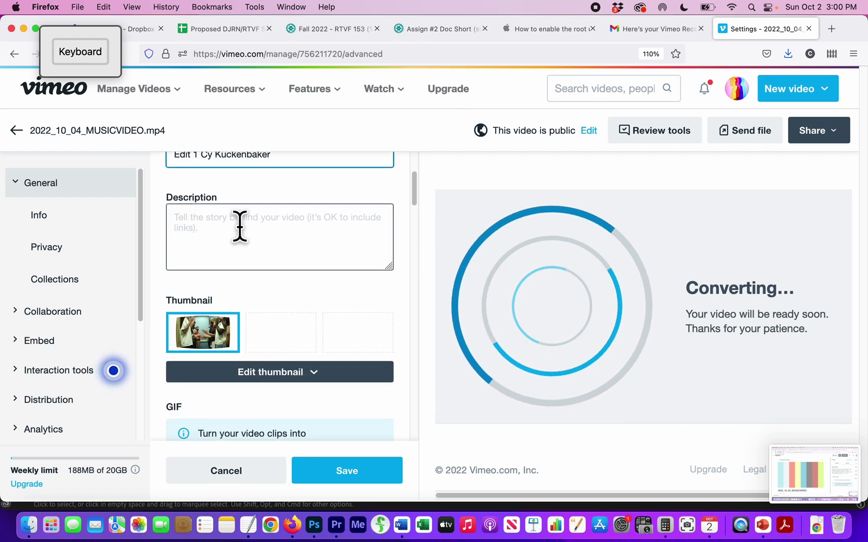
{"action": "scroll", "coordinate": [304, 248], "scroll_direction": "down", "scroll_amount": 1}
{"action": "scroll", "coordinate": [305, 261], "scroll_direction": "down", "scroll_amount": 7}
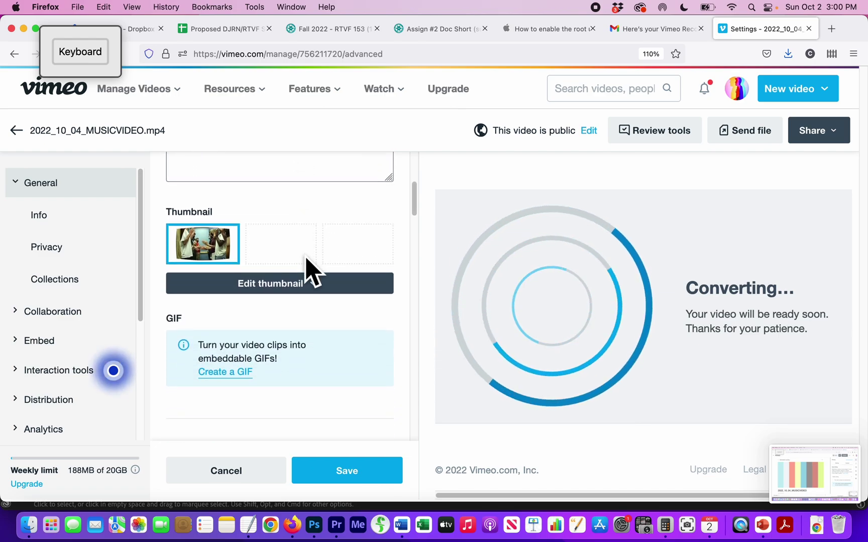
{"action": "scroll", "coordinate": [307, 281], "scroll_direction": "down", "scroll_amount": 12}
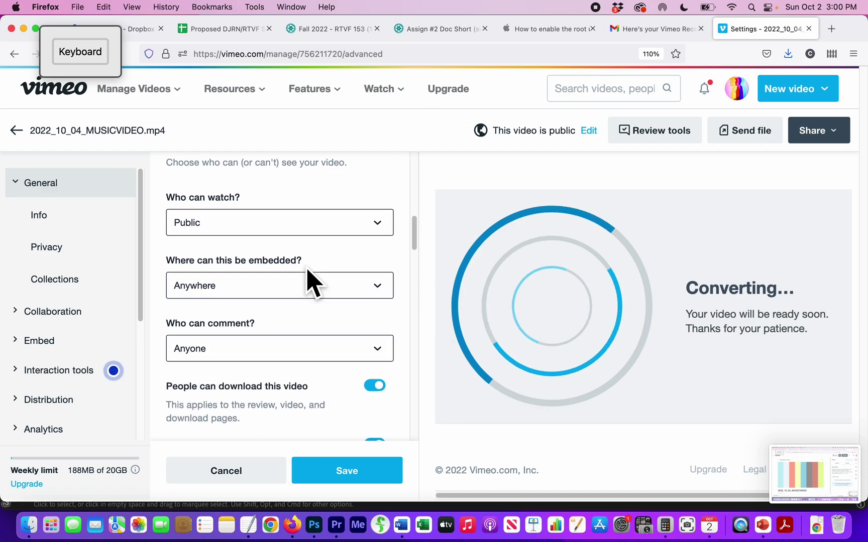
{"action": "scroll", "coordinate": [311, 281], "scroll_direction": "down", "scroll_amount": 5}
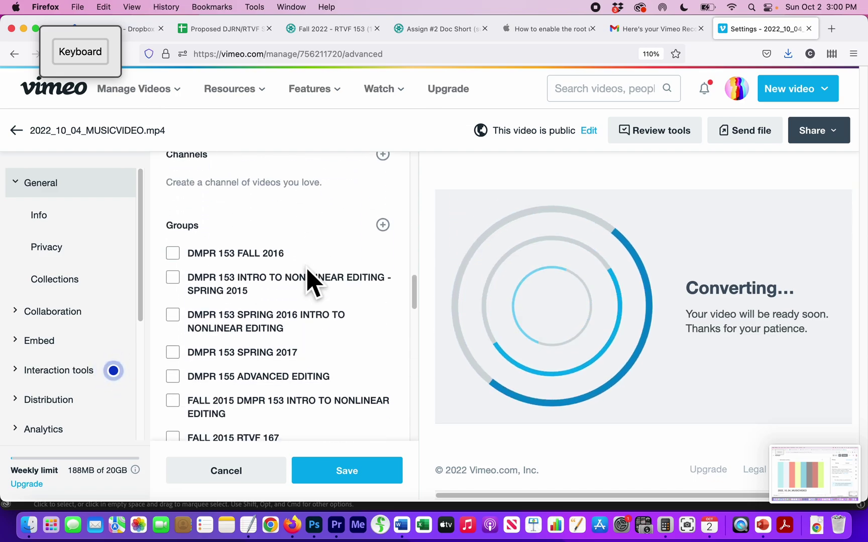
{"action": "scroll", "coordinate": [320, 291], "scroll_direction": "down", "scroll_amount": 18}
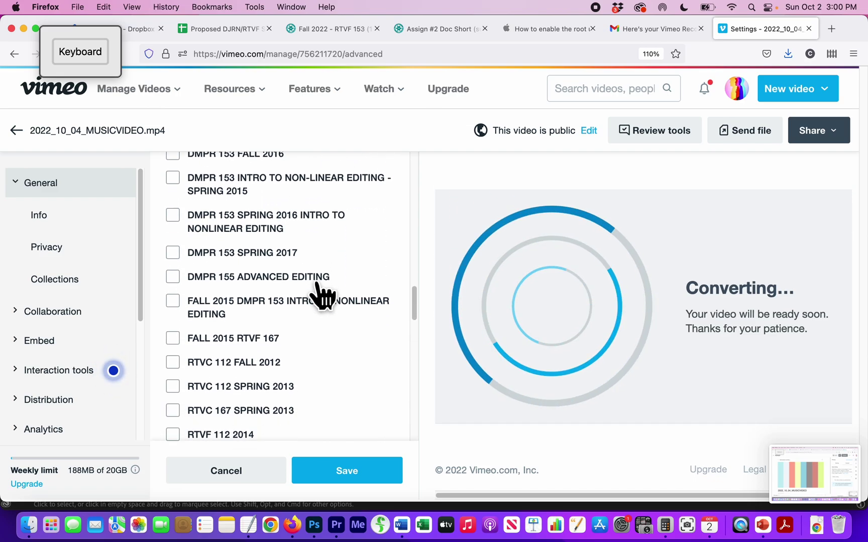
{"action": "scroll", "coordinate": [322, 296], "scroll_direction": "down", "scroll_amount": 5}
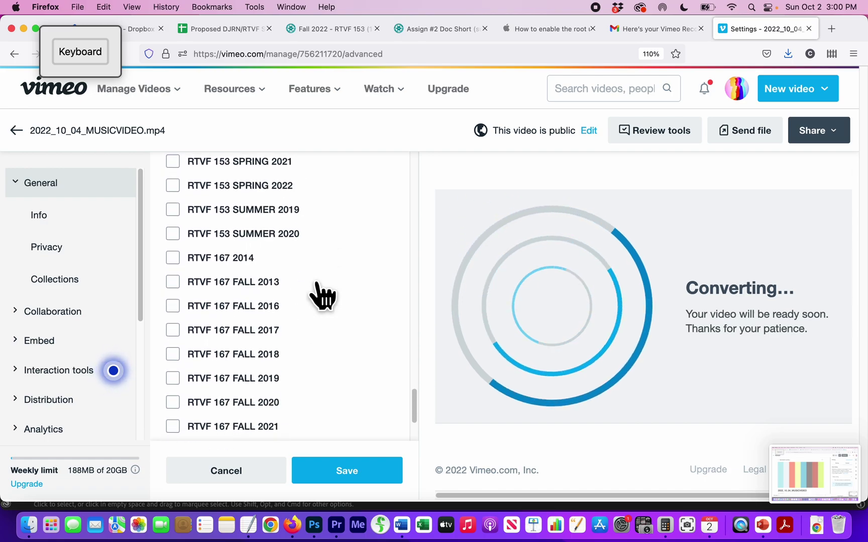
{"action": "scroll", "coordinate": [323, 296], "scroll_direction": "up", "scroll_amount": 3}
{"action": "scroll", "coordinate": [322, 296], "scroll_direction": "up", "scroll_amount": 2}
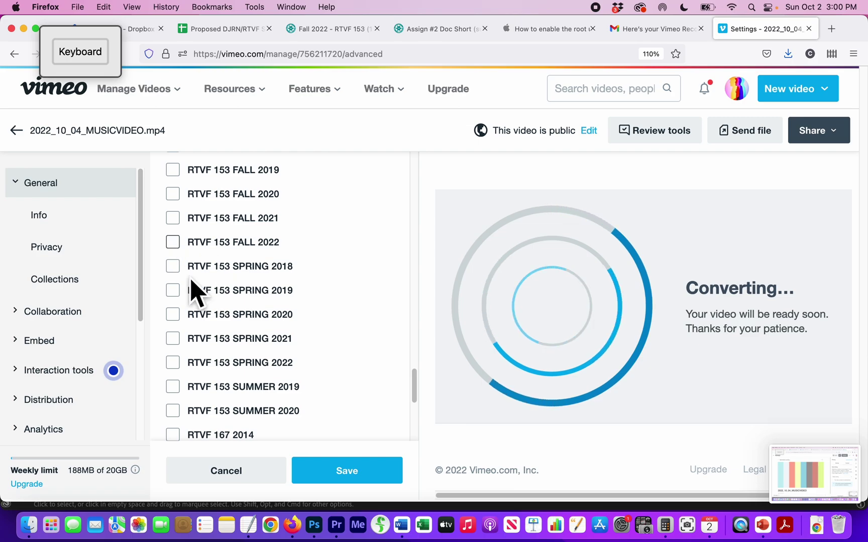
{"action": "left_click", "coordinate": [173, 243]}
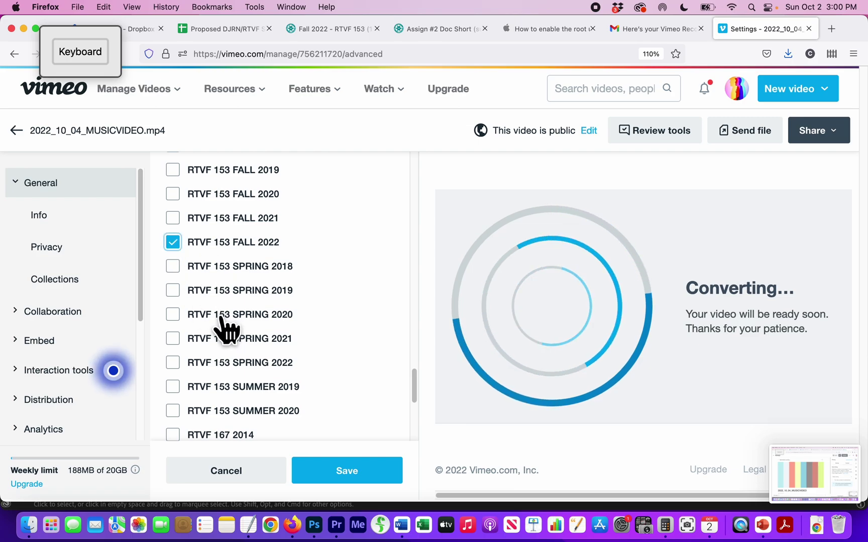
{"action": "left_click", "coordinate": [355, 473]}
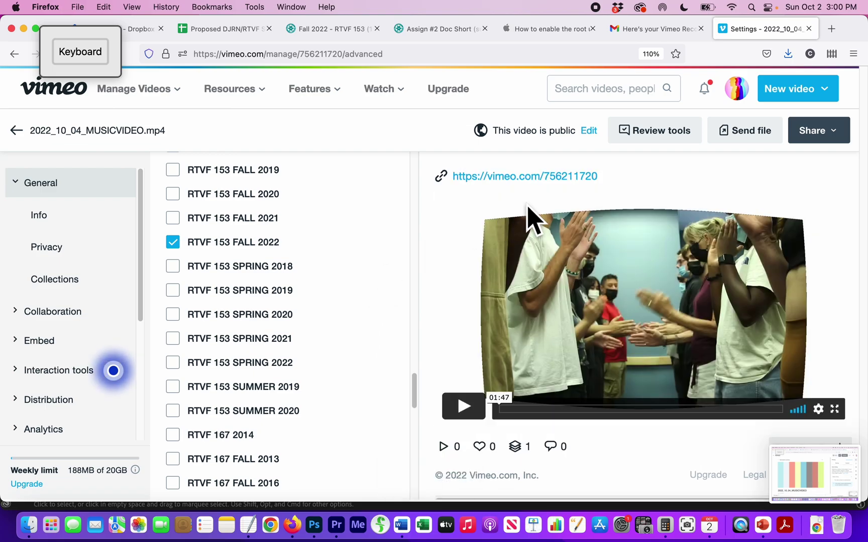
Open the video's public Vimeo page through its link and copy the page's web address
{"action": "left_click", "coordinate": [513, 183]}
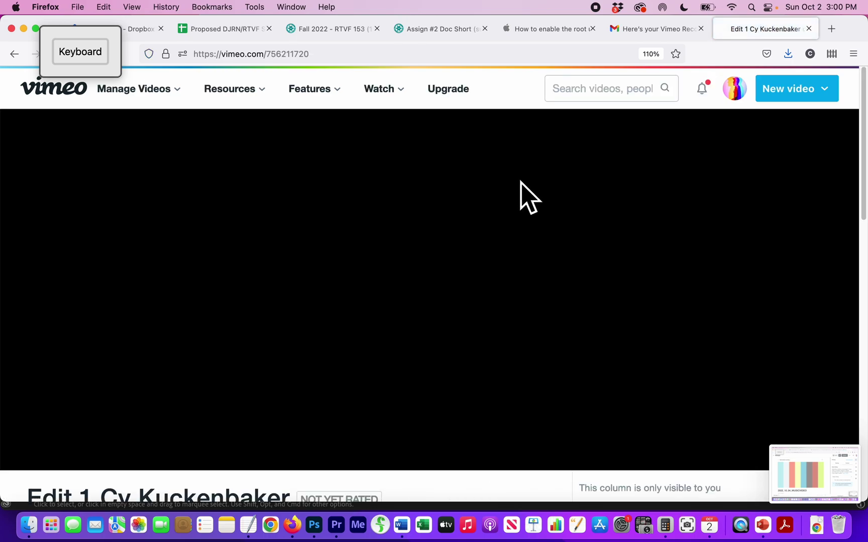
{"action": "mouse_move", "coordinate": [291, 90]}
{"action": "left_click_drag", "start_coordinate": [312, 54], "coordinate": [164, 63]}
{"action": "key", "text": "super+c"}
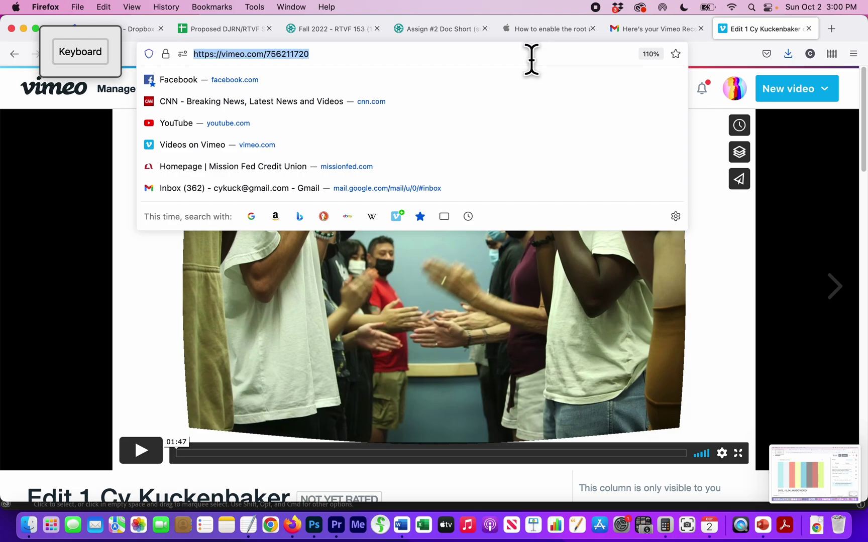
In the RTVF 153 course, open Assignment #1 Music Video Instructions and start a new submission attempt
{"action": "left_click", "coordinate": [458, 30]}
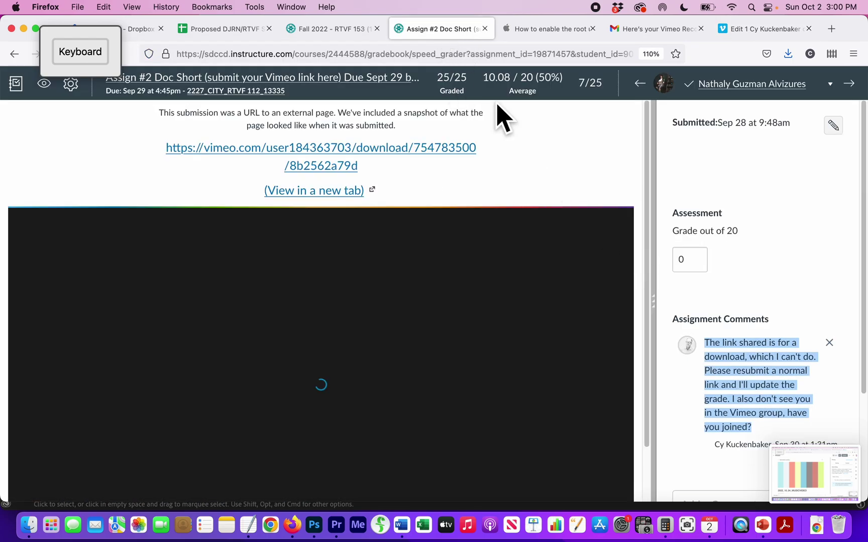
{"action": "left_click", "coordinate": [346, 29]}
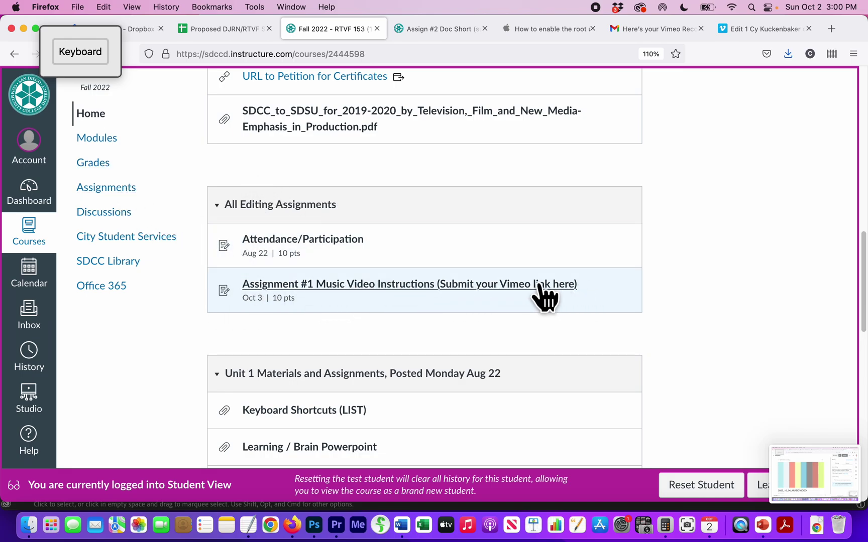
{"action": "left_click", "coordinate": [327, 289]}
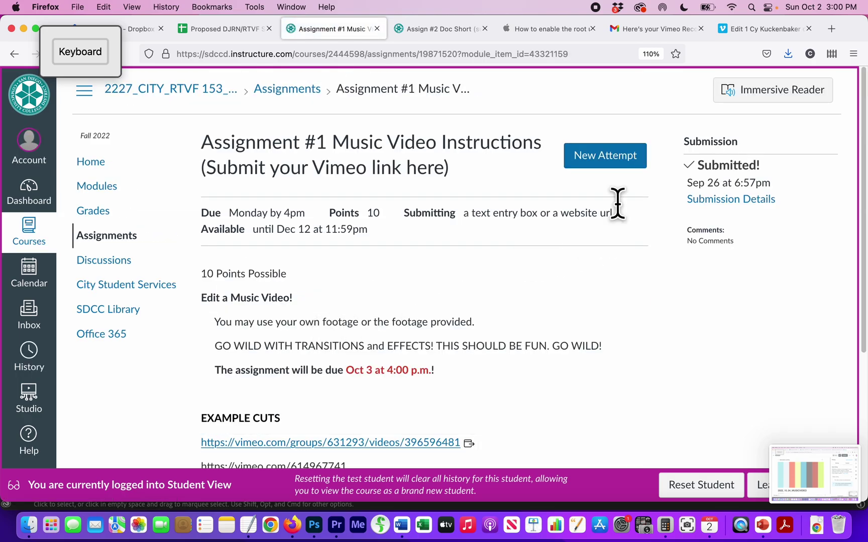
{"action": "left_click", "coordinate": [605, 157]}
{"action": "scroll", "coordinate": [351, 251], "scroll_direction": "down", "scroll_amount": 3}
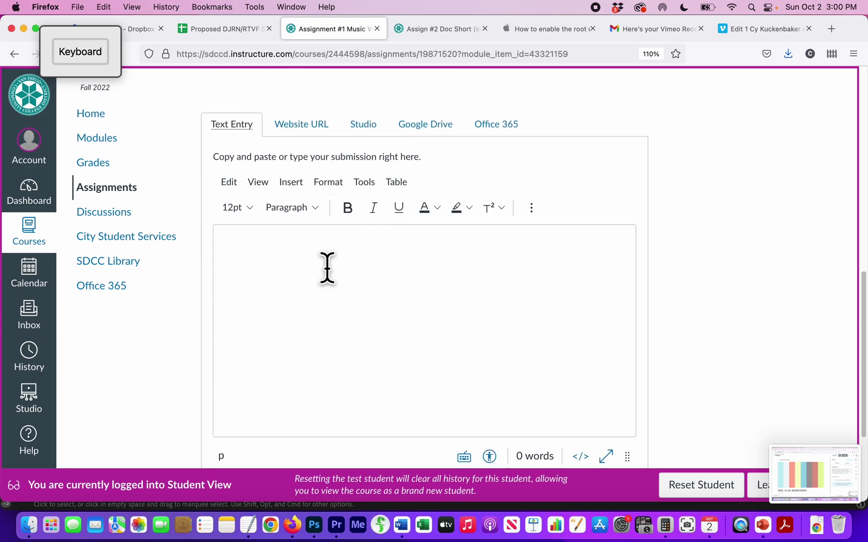
Paste the copied Vimeo link as the text entry and submit the assignment
{"action": "left_click", "coordinate": [301, 251]}
{"action": "key", "text": "super+v"}
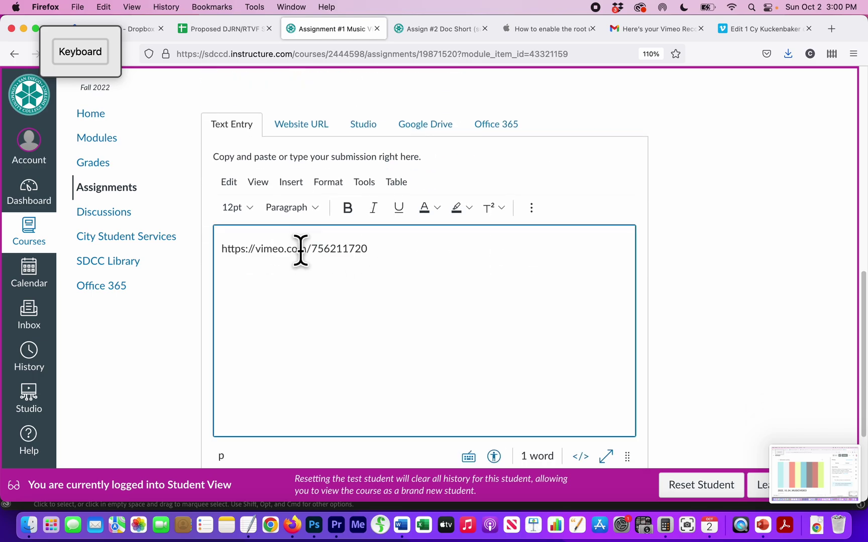
{"action": "scroll", "coordinate": [301, 250], "scroll_direction": "down", "scroll_amount": 3}
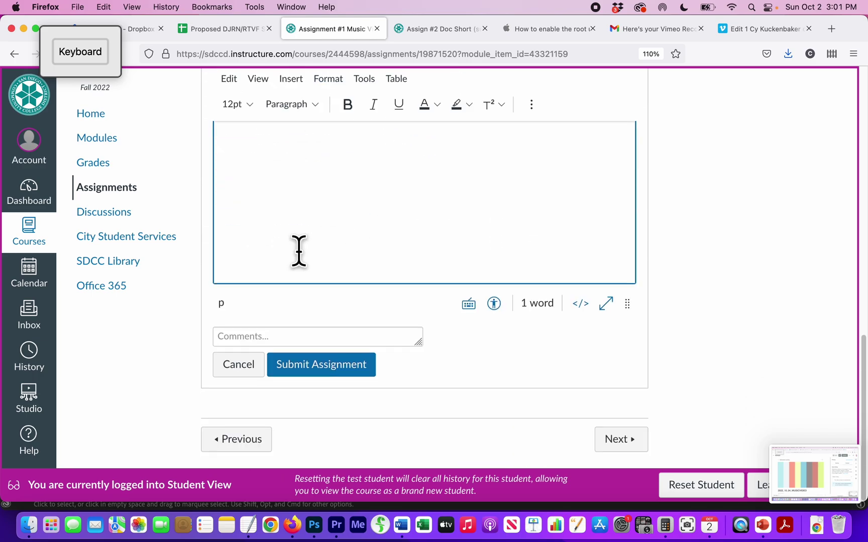
{"action": "left_click", "coordinate": [334, 366]}
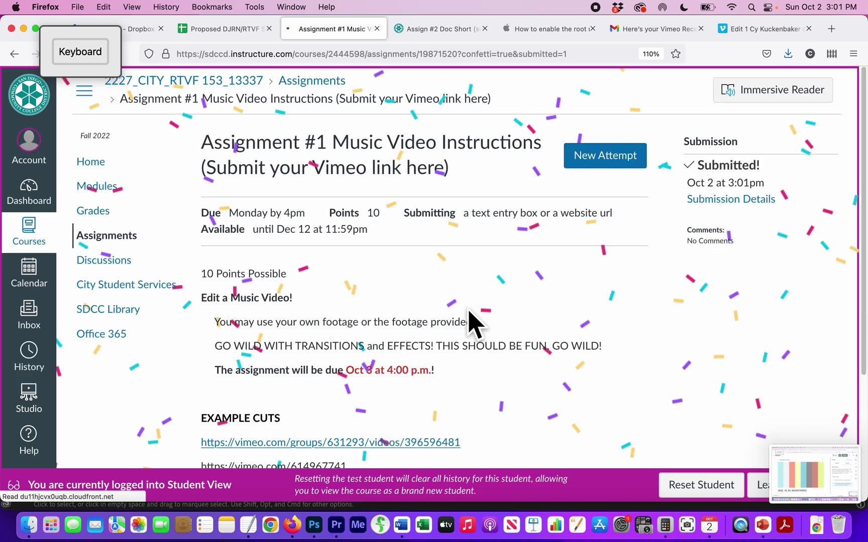
Switch to Premiere Pro and open the media export settings for sequence SEQ 1
{"action": "key", "text": "super+Tab"}
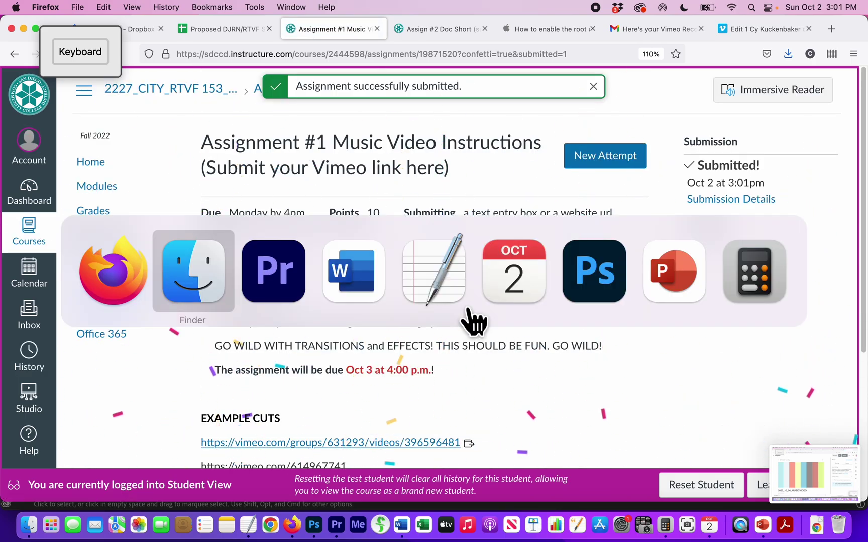
{"action": "key", "text": "super+Tab"}
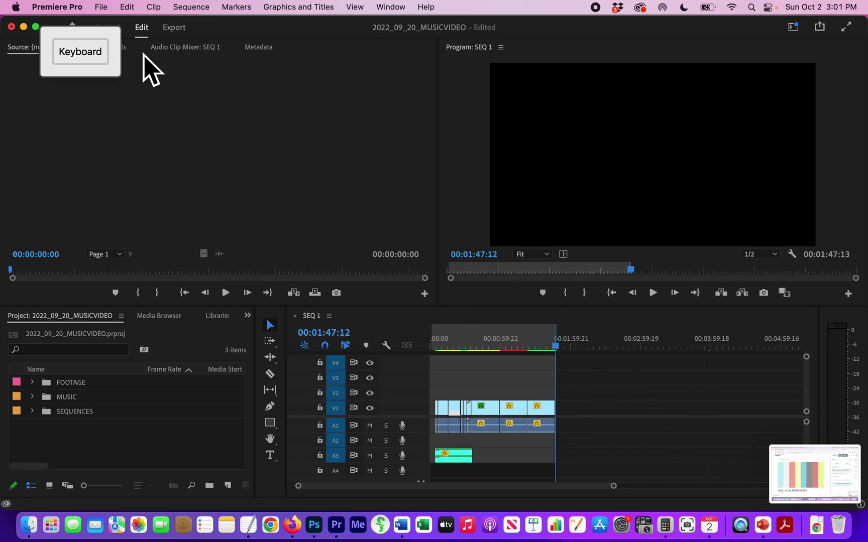
{"action": "left_click", "coordinate": [101, 7]}
{"action": "mouse_move", "coordinate": [133, 350]}
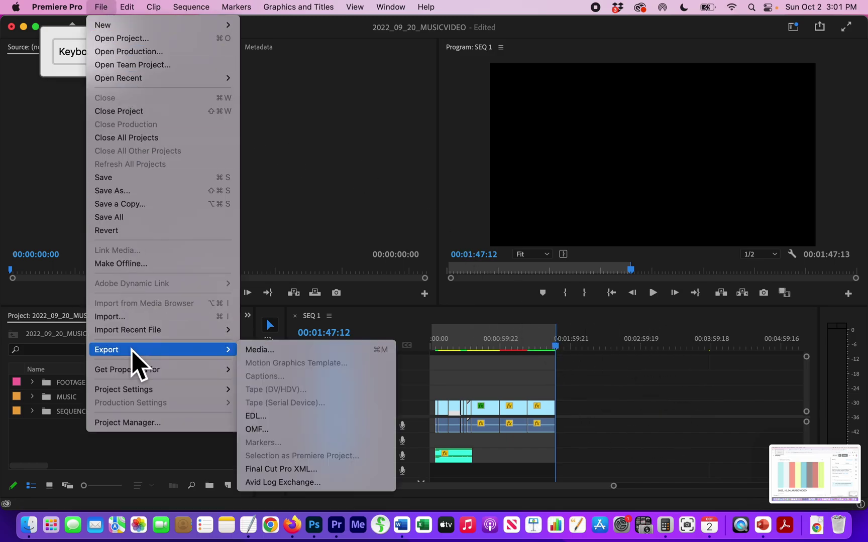
{"action": "left_click", "coordinate": [259, 350]}
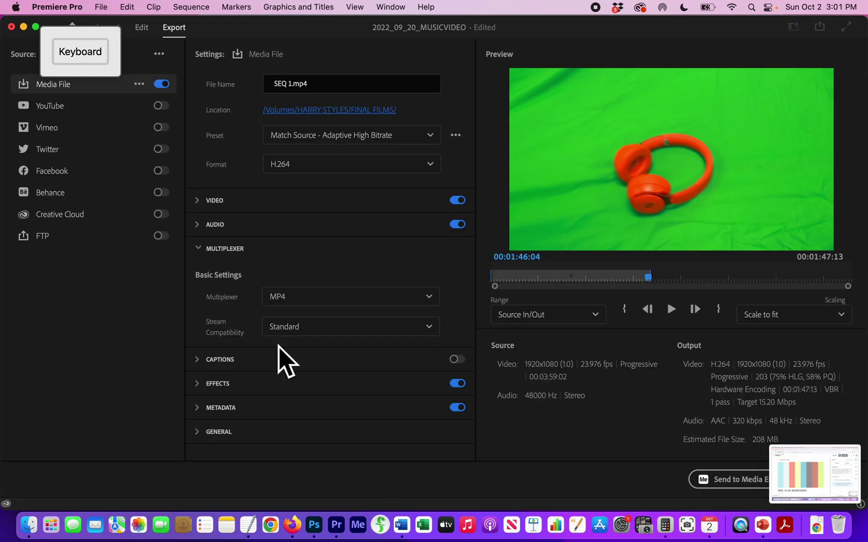